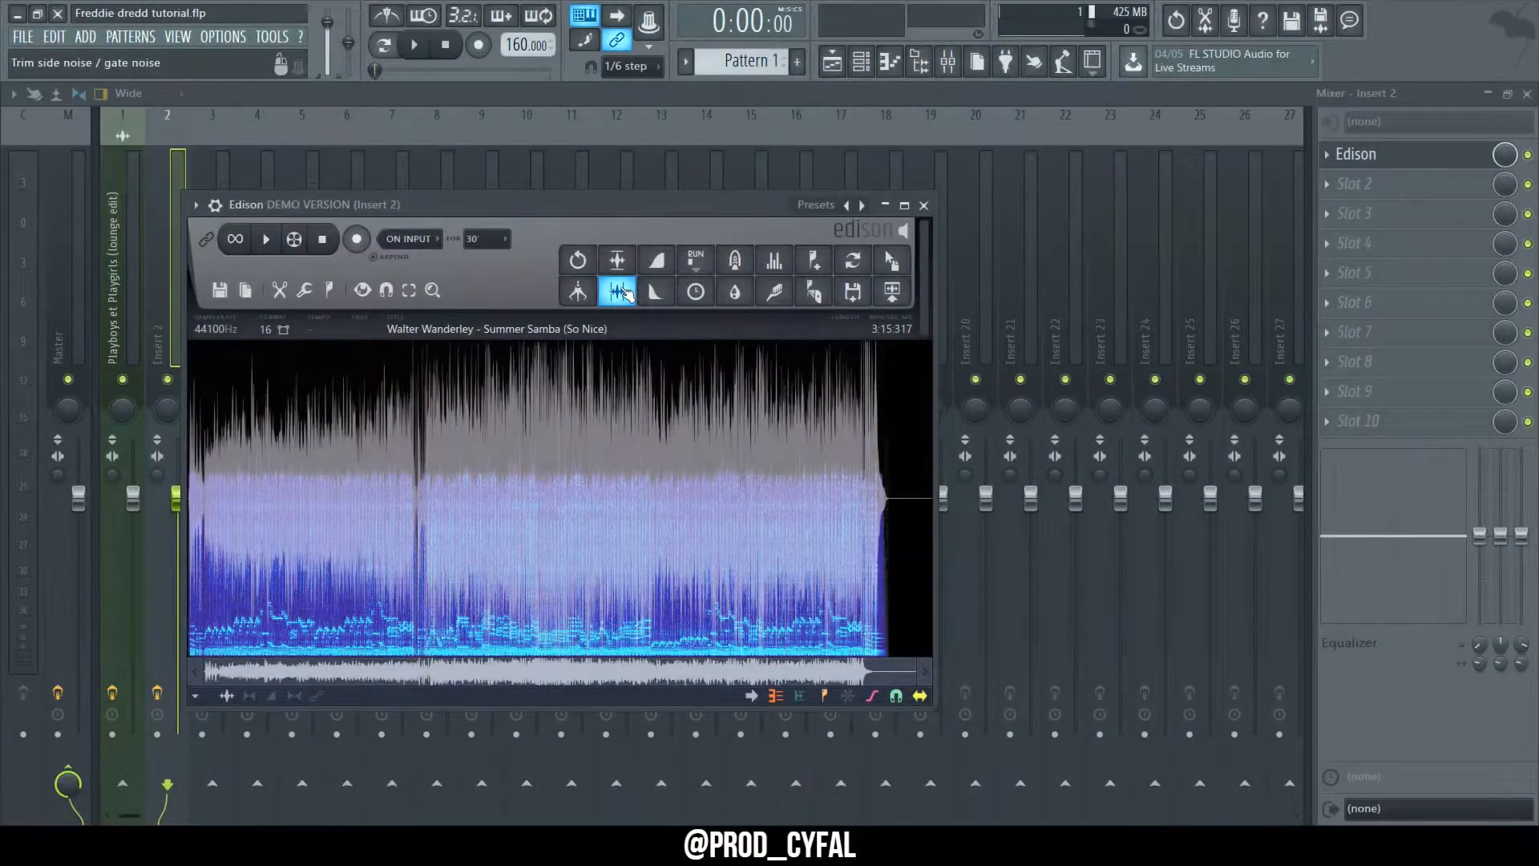
Select the whole Summer Samba waveform in Edison.
{"action": "left_click_drag", "start_coordinate": [189, 497], "coordinate": [305, 497]}
{"action": "key", "text": "ctrl+a"}
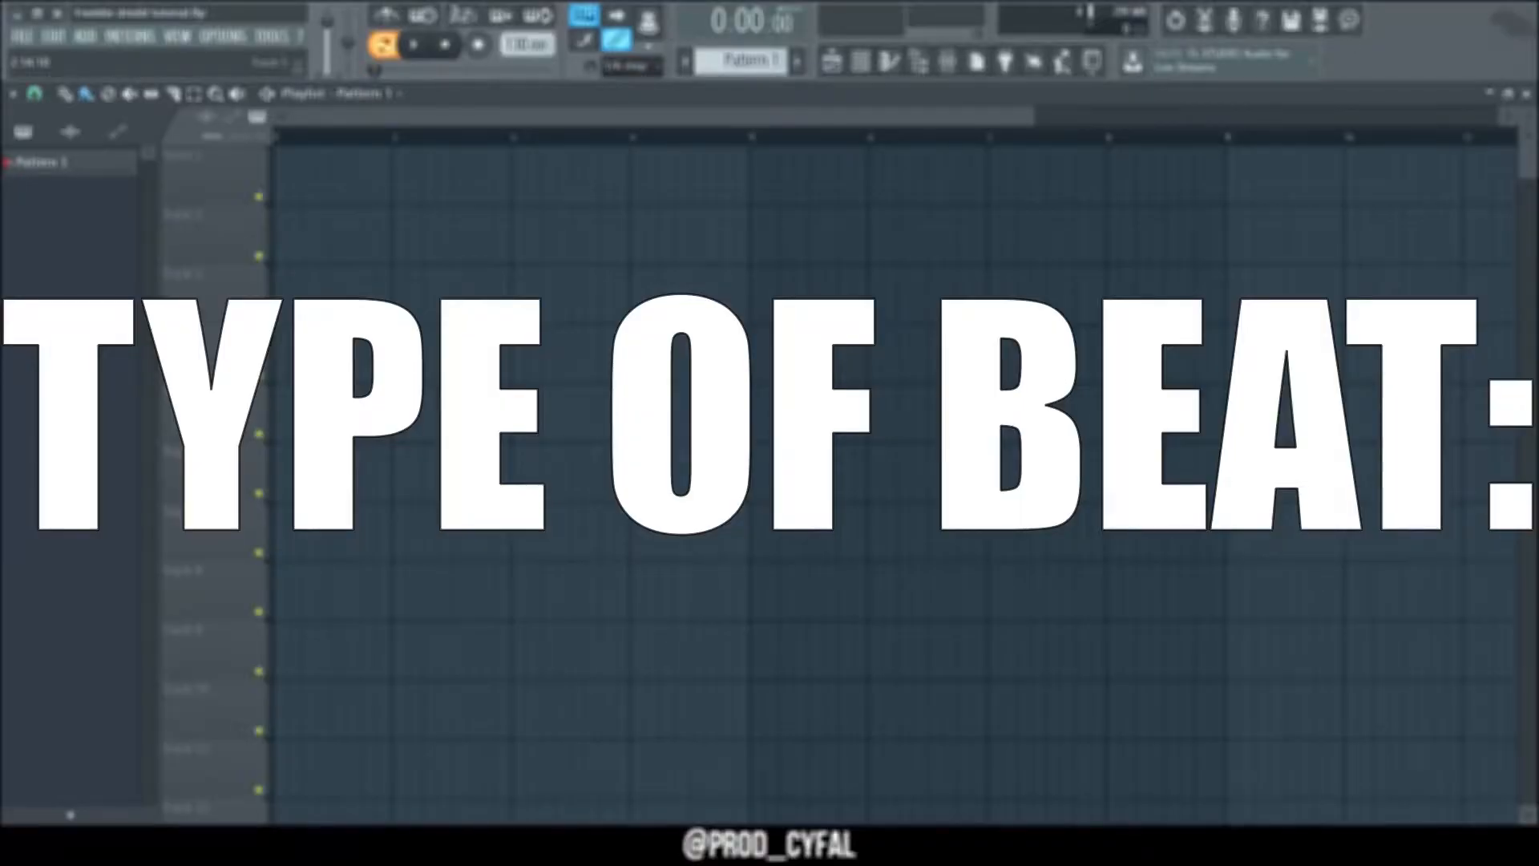
{"action": "left_click", "coordinate": [860, 64]}
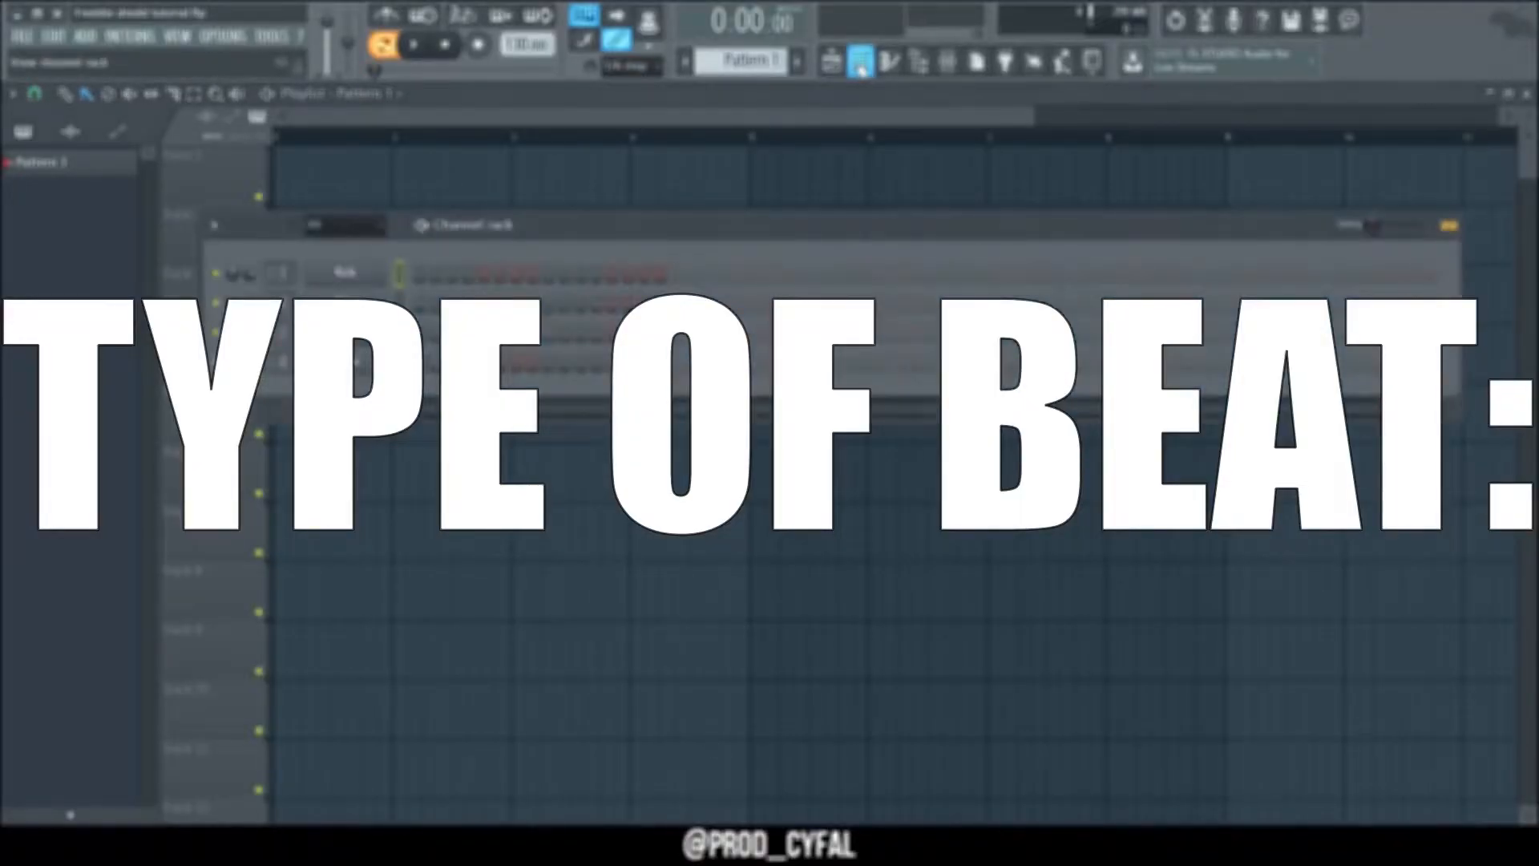
{"action": "left_click", "coordinate": [518, 176]}
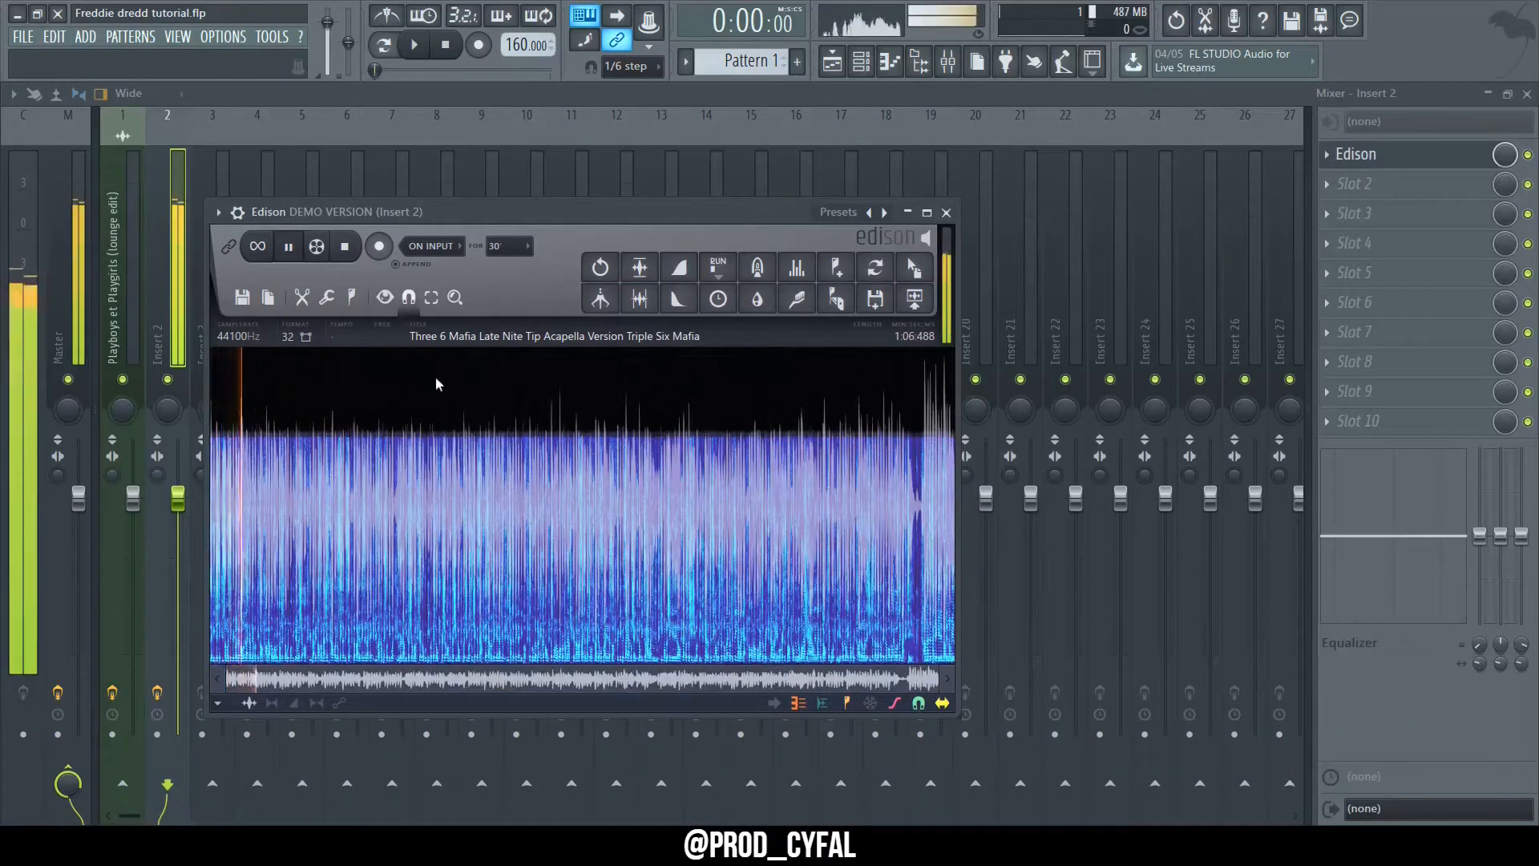
Select most of the Three 6 Mafia acapella waveform in Edison, starting from its beginning.
{"action": "left_click_drag", "start_coordinate": [215, 545], "coordinate": [863, 545]}
{"action": "scroll", "coordinate": [862, 545], "scroll_direction": "up", "scroll_amount": 5}
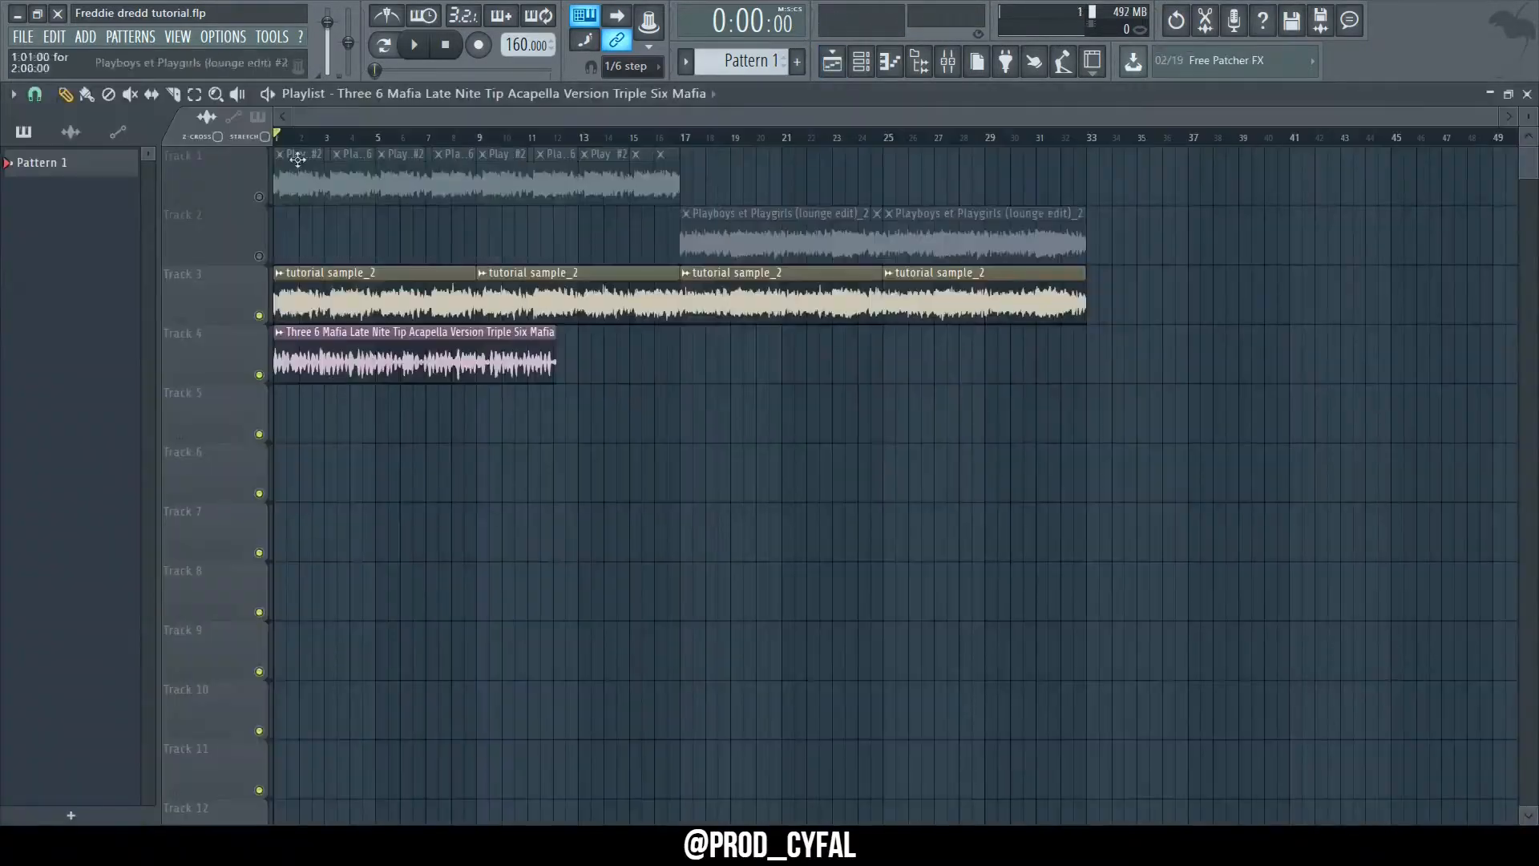
Enable clip stretching in the playlist, shorten the Track 4 acapella clip to just past bar 9, and audition it.
{"action": "left_click", "coordinate": [265, 136]}
{"action": "scroll", "coordinate": [298, 160], "scroll_direction": "up", "scroll_amount": 3}
{"action": "left_click_drag", "start_coordinate": [1201, 353], "coordinate": [942, 353]}
{"action": "key", "text": "space"}
{"action": "key", "text": "space"}
{"action": "key", "text": "space"}
{"action": "scroll", "coordinate": [1022, 348], "scroll_direction": "up", "scroll_amount": 3}
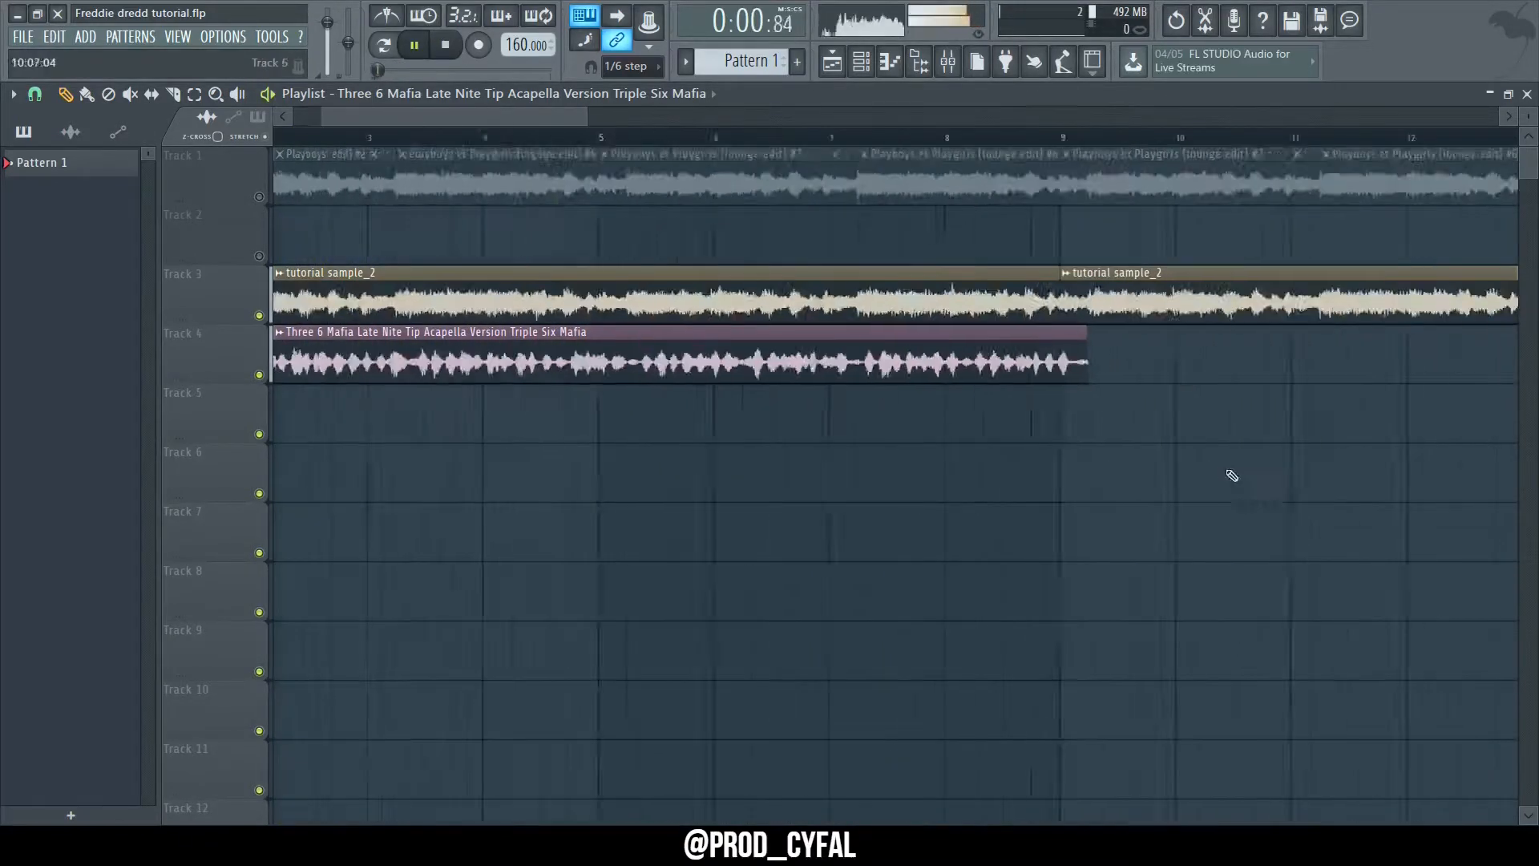
Check the acapella clip's channel settings and pull the clip's end back to exactly bar 9.
{"action": "double_click", "coordinate": [639, 361]}
{"action": "left_click", "coordinate": [613, 220]}
{"action": "key", "text": "space"}
{"action": "scroll", "coordinate": [1042, 369], "scroll_direction": "up", "scroll_amount": 5}
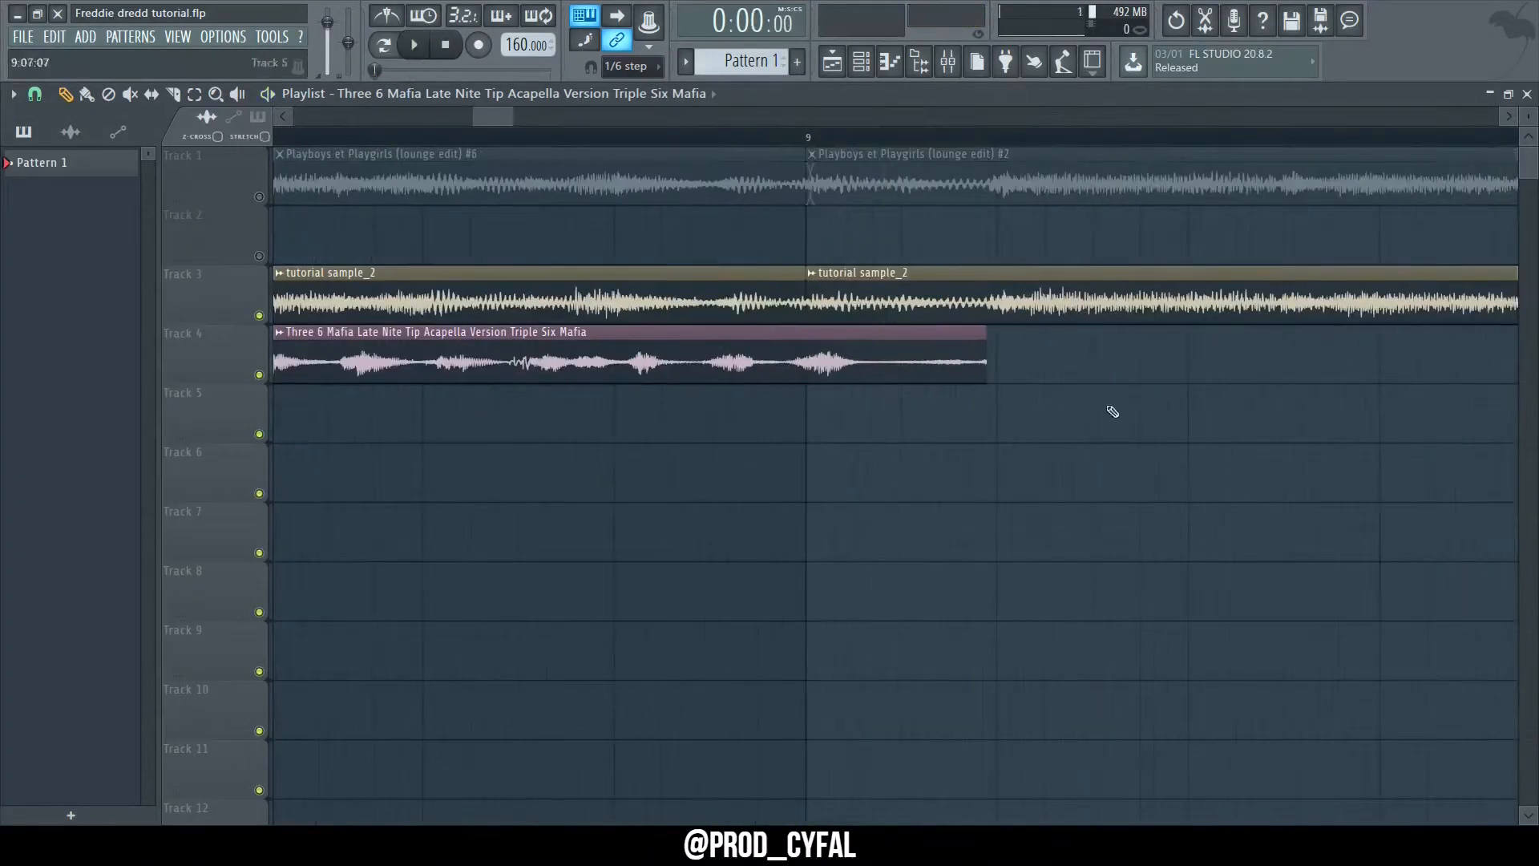
{"action": "left_click_drag", "start_coordinate": [986, 359], "coordinate": [807, 359]}
Review the acapella clip's channel settings, play it with Track 3 muted, and unmute that track.
{"action": "scroll", "coordinate": [760, 359], "scroll_direction": "up", "scroll_amount": 4}
{"action": "double_click", "coordinate": [722, 359]}
{"action": "key", "text": "space"}
{"action": "left_click", "coordinate": [613, 220]}
{"action": "scroll", "coordinate": [546, 594], "scroll_direction": "down", "scroll_amount": 5}
{"action": "left_click", "coordinate": [259, 315]}
{"action": "scroll", "coordinate": [721, 467], "scroll_direction": "up", "scroll_amount": 3}
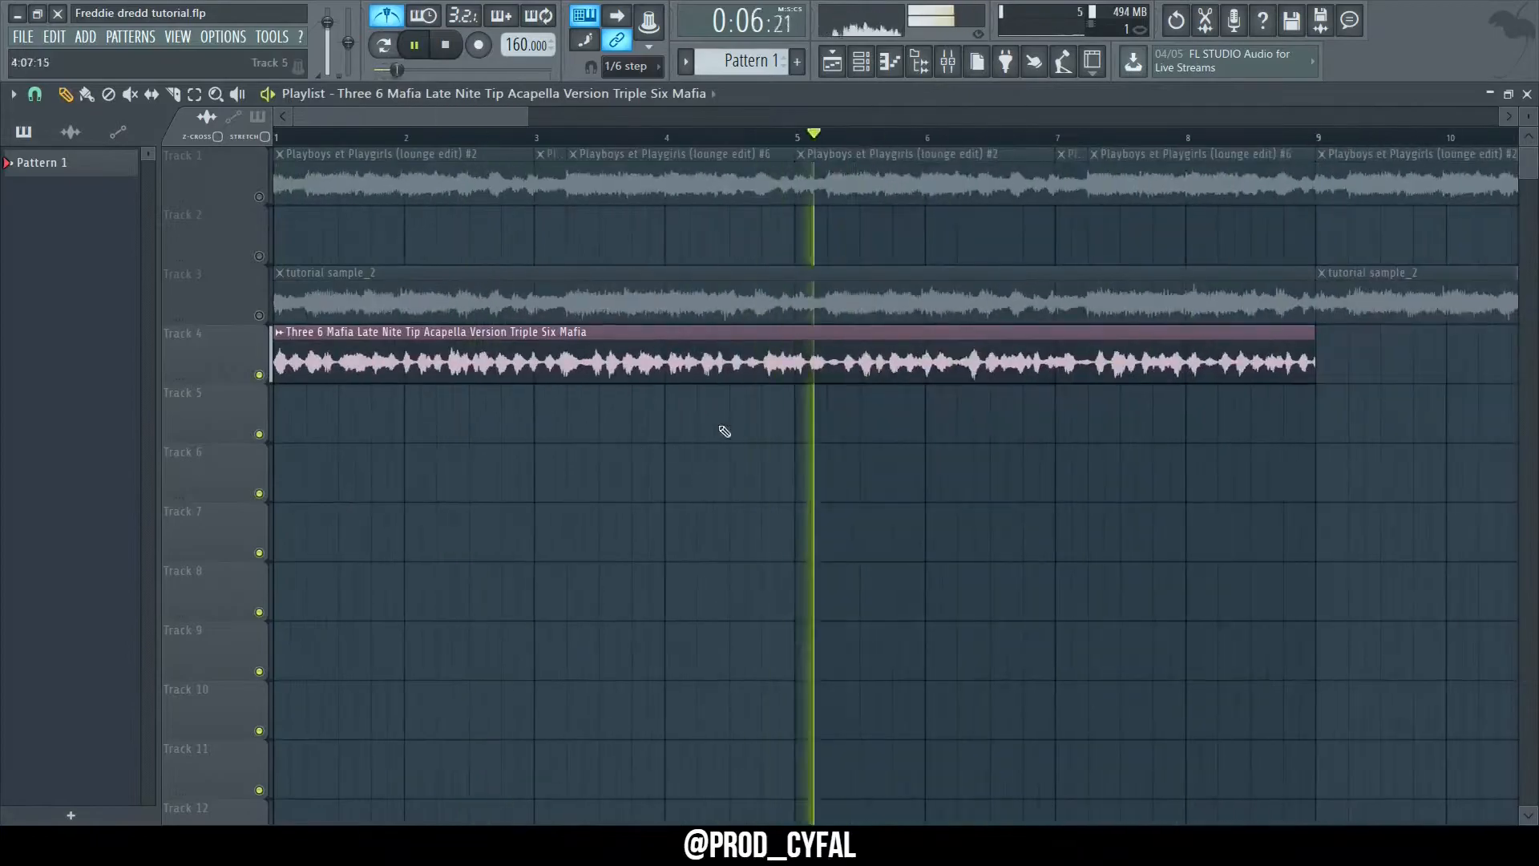
{"action": "left_click", "coordinate": [259, 316]}
Inspect the acapella clip's channel settings again and play it together with the tutorial sample.
{"action": "double_click", "coordinate": [707, 360]}
{"action": "left_click", "coordinate": [612, 220]}
{"action": "scroll", "coordinate": [729, 463], "scroll_direction": "up", "scroll_amount": 5}
{"action": "key", "text": "space"}
{"action": "key", "text": "space"}
{"action": "scroll", "coordinate": [681, 425], "scroll_direction": "down", "scroll_amount": 8}
Shorten the Track 4 acapella clip considerably from its end and audition it against the sample.
{"action": "left_click_drag", "start_coordinate": [1008, 365], "coordinate": [652, 364]}
{"action": "key", "text": "space"}
{"action": "key", "text": "space"}
{"action": "scroll", "coordinate": [651, 456], "scroll_direction": "up", "scroll_amount": 5}
Toggle clip stretching, bring the acapella clip's end slightly earlier, just past bar 5, and play the result.
{"action": "left_click", "coordinate": [264, 136]}
{"action": "left_click_drag", "start_coordinate": [811, 379], "coordinate": [789, 379]}
{"action": "key", "text": "space"}
{"action": "key", "text": "space"}
{"action": "scroll", "coordinate": [787, 380], "scroll_direction": "down", "scroll_amount": 5}
{"action": "scroll", "coordinate": [877, 365], "scroll_direction": "up", "scroll_amount": 2}
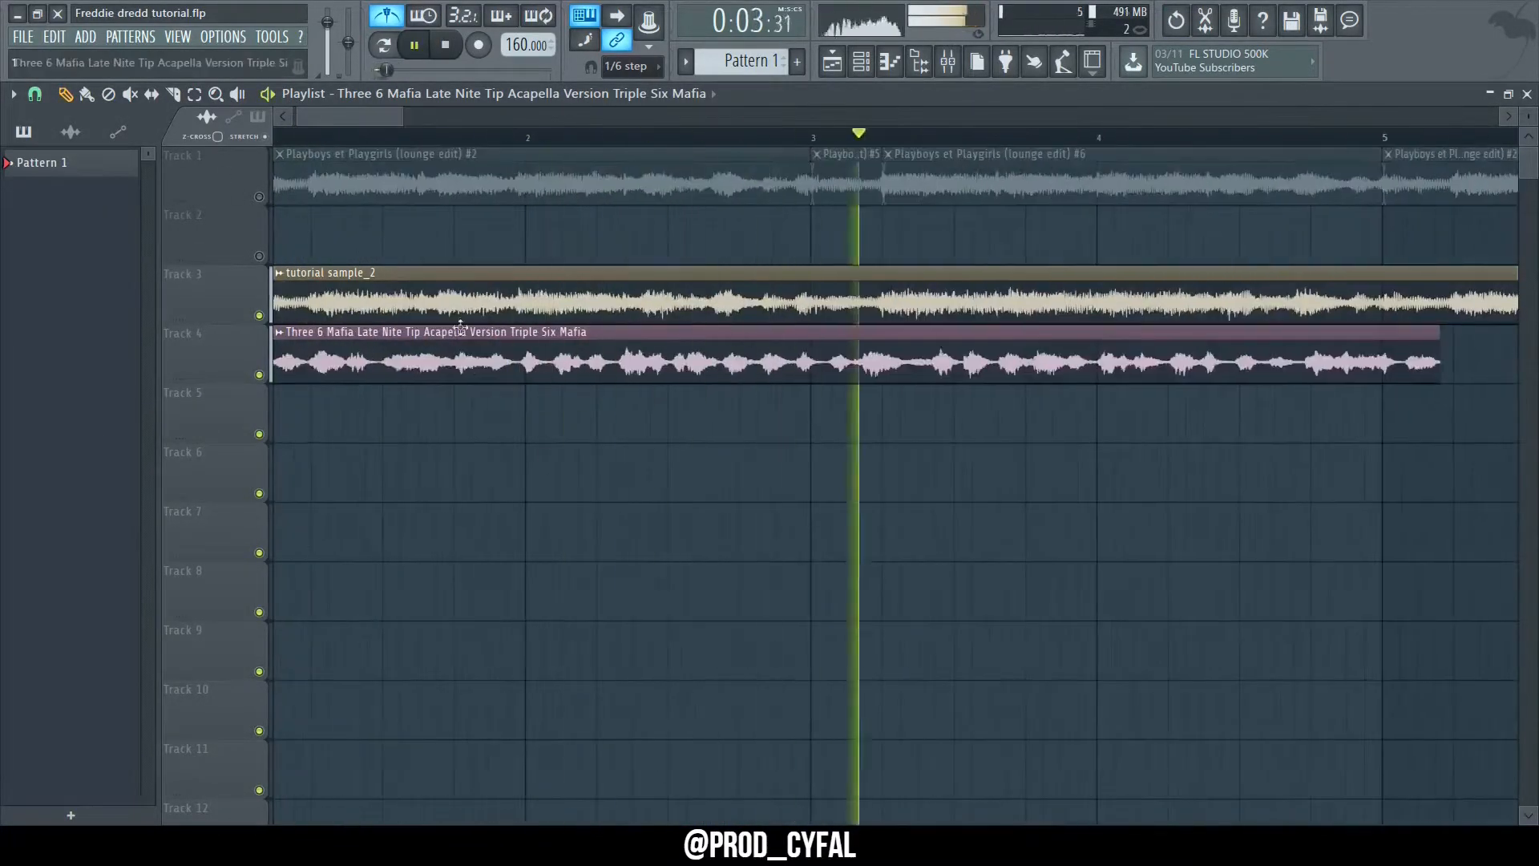
Slice the Track 4 acapella clip with the Slice tool and return to the Draw tool.
{"action": "left_click", "coordinate": [173, 93]}
{"action": "scroll", "coordinate": [550, 371], "scroll_direction": "up", "scroll_amount": 5}
{"action": "left_click_drag", "start_coordinate": [579, 332], "coordinate": [578, 379]}
{"action": "left_click", "coordinate": [66, 94]}
Toggle clip stretching, continue cutting up the Track 4 acapella clip, and audition the edit.
{"action": "left_click", "coordinate": [264, 136]}
{"action": "scroll", "coordinate": [578, 364], "scroll_direction": "down", "scroll_amount": 4}
{"action": "scroll", "coordinate": [616, 365], "scroll_direction": "up", "scroll_amount": 3}
{"action": "left_click", "coordinate": [173, 94]}
{"action": "left_click", "coordinate": [66, 94]}
{"action": "mouse_move", "coordinate": [787, 331]}
{"action": "left_mouse_down"}
{"action": "mouse_move", "coordinate": [786, 378]}
{"action": "mouse_move", "coordinate": [756, 379]}
{"action": "left_mouse_up"}
{"action": "key", "text": "space"}
{"action": "scroll", "coordinate": [1003, 457], "scroll_direction": "down", "scroll_amount": 3}
{"action": "left_click", "coordinate": [173, 94]}
{"action": "scroll", "coordinate": [721, 364], "scroll_direction": "up", "scroll_amount": 2}
{"action": "scroll", "coordinate": [756, 365], "scroll_direction": "down", "scroll_amount": 4}
{"action": "left_click", "coordinate": [65, 94]}
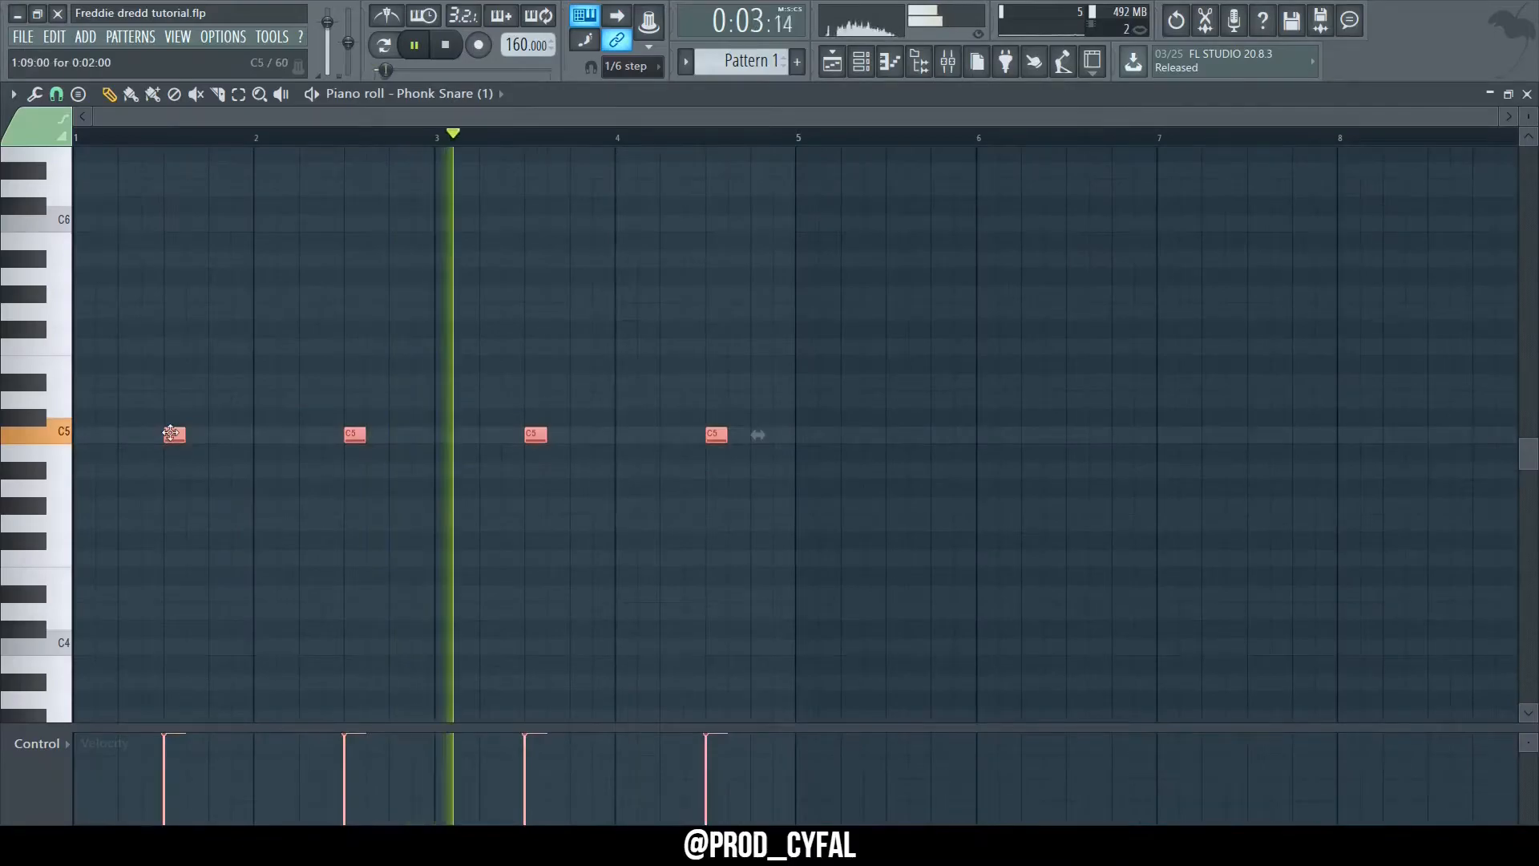
Duplicate the four Phonk Snare (1) notes on C5 into the following bars and deselect them.
{"action": "key", "text": "ctrl+b"}
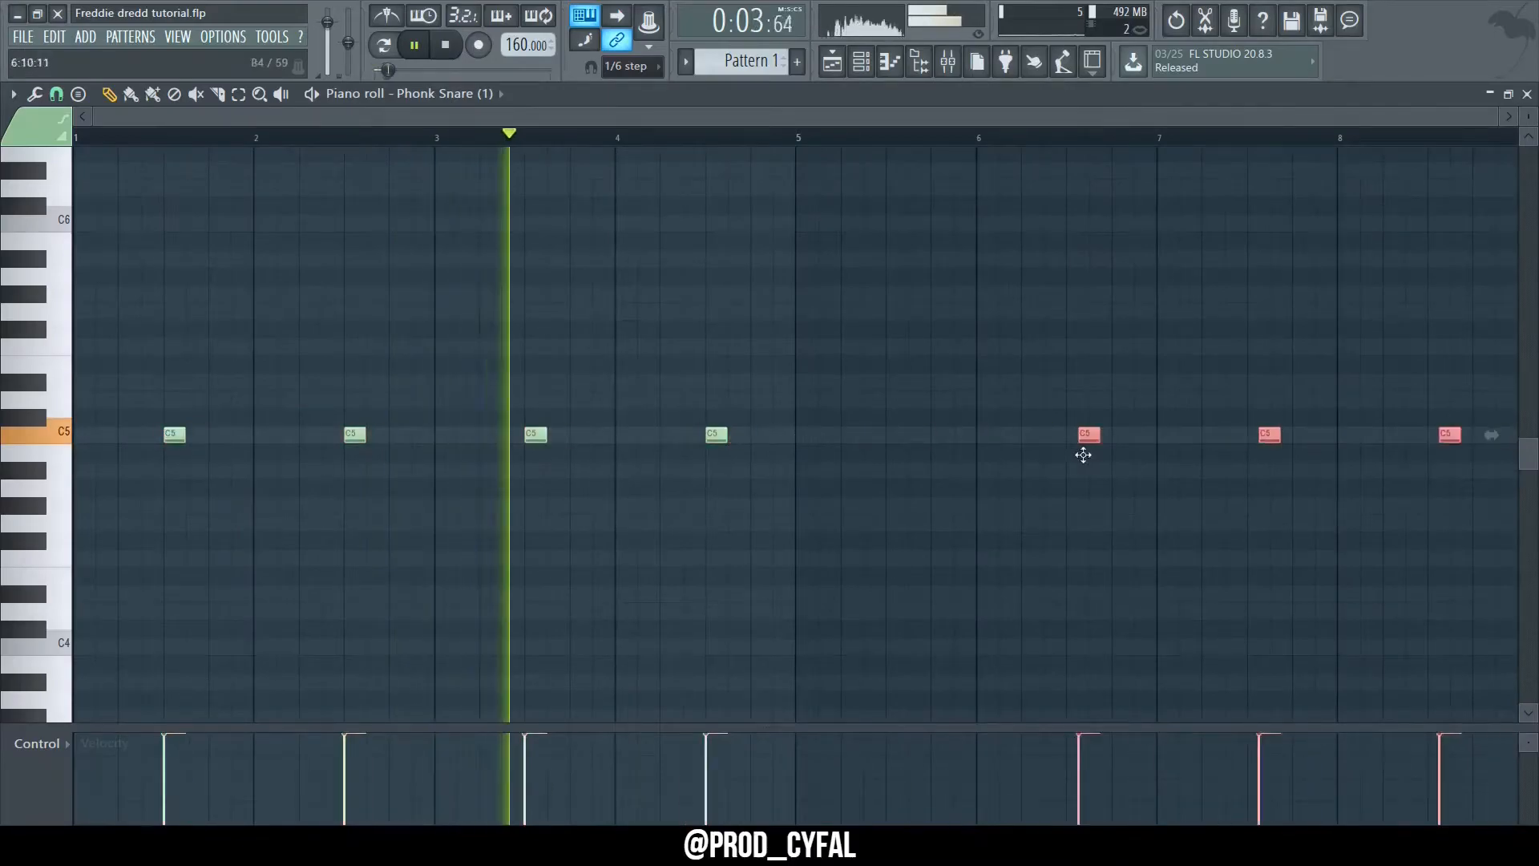
{"action": "left_click", "coordinate": [903, 315], "text": "ctrl"}
{"action": "key", "text": "F6"}
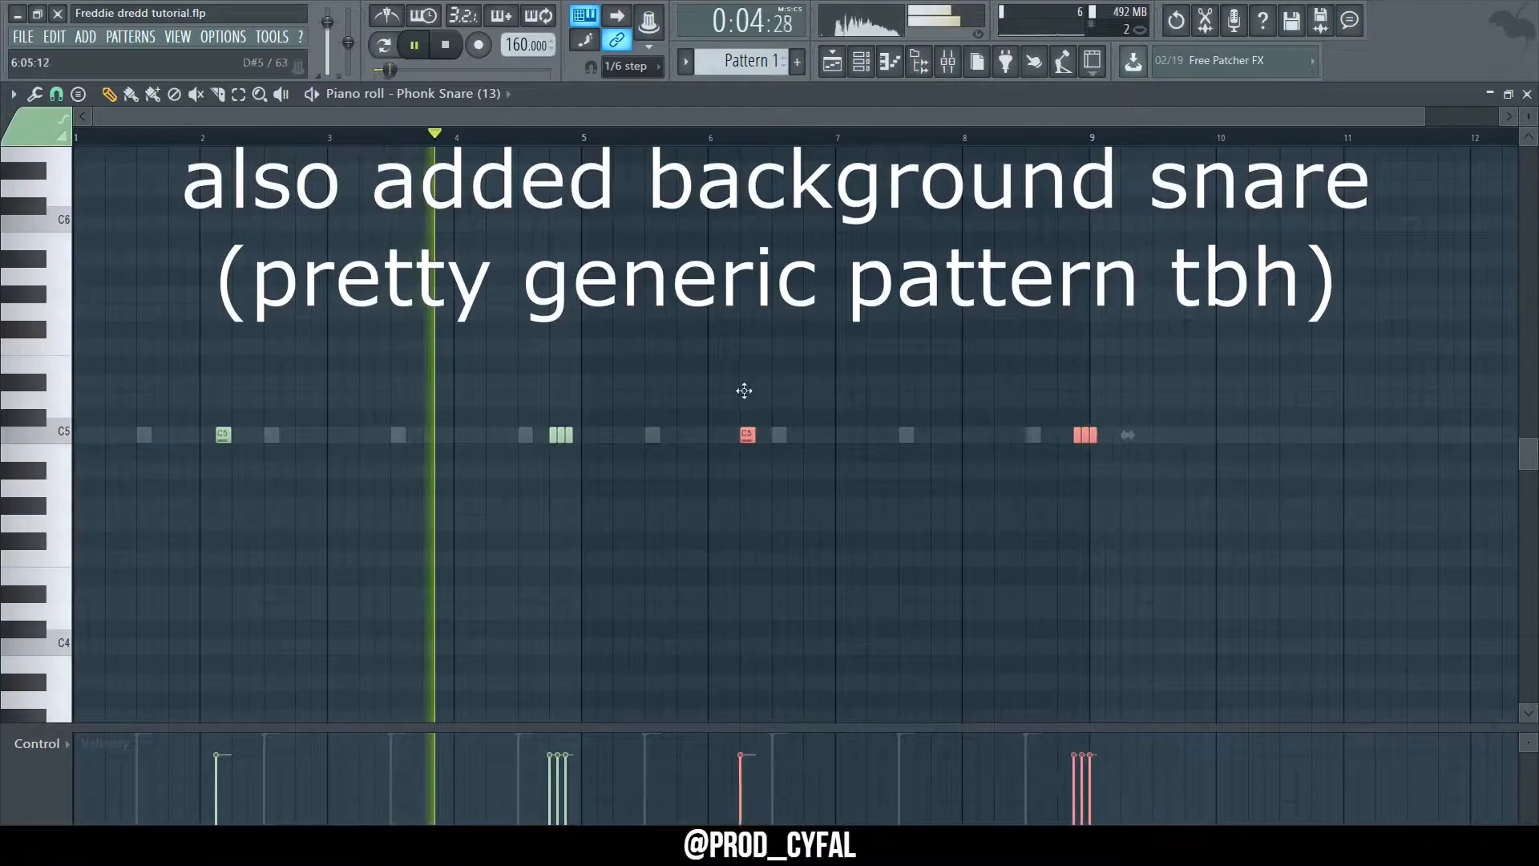
Shift the copied Phonk Snare (13) notes slightly earlier and delete the copied three-hit roll near bar 9.
{"action": "left_click_drag", "start_coordinate": [744, 391], "coordinate": [729, 401]}
{"action": "left_click", "coordinate": [887, 380], "text": "ctrl"}
{"action": "left_click_drag", "start_coordinate": [1152, 400], "coordinate": [976, 508]}
{"action": "key", "text": "Delete"}
Add single C5 background snare hits in bars 4 and 8 of Phonk Snare (13).
{"action": "left_click", "coordinate": [503, 435]}
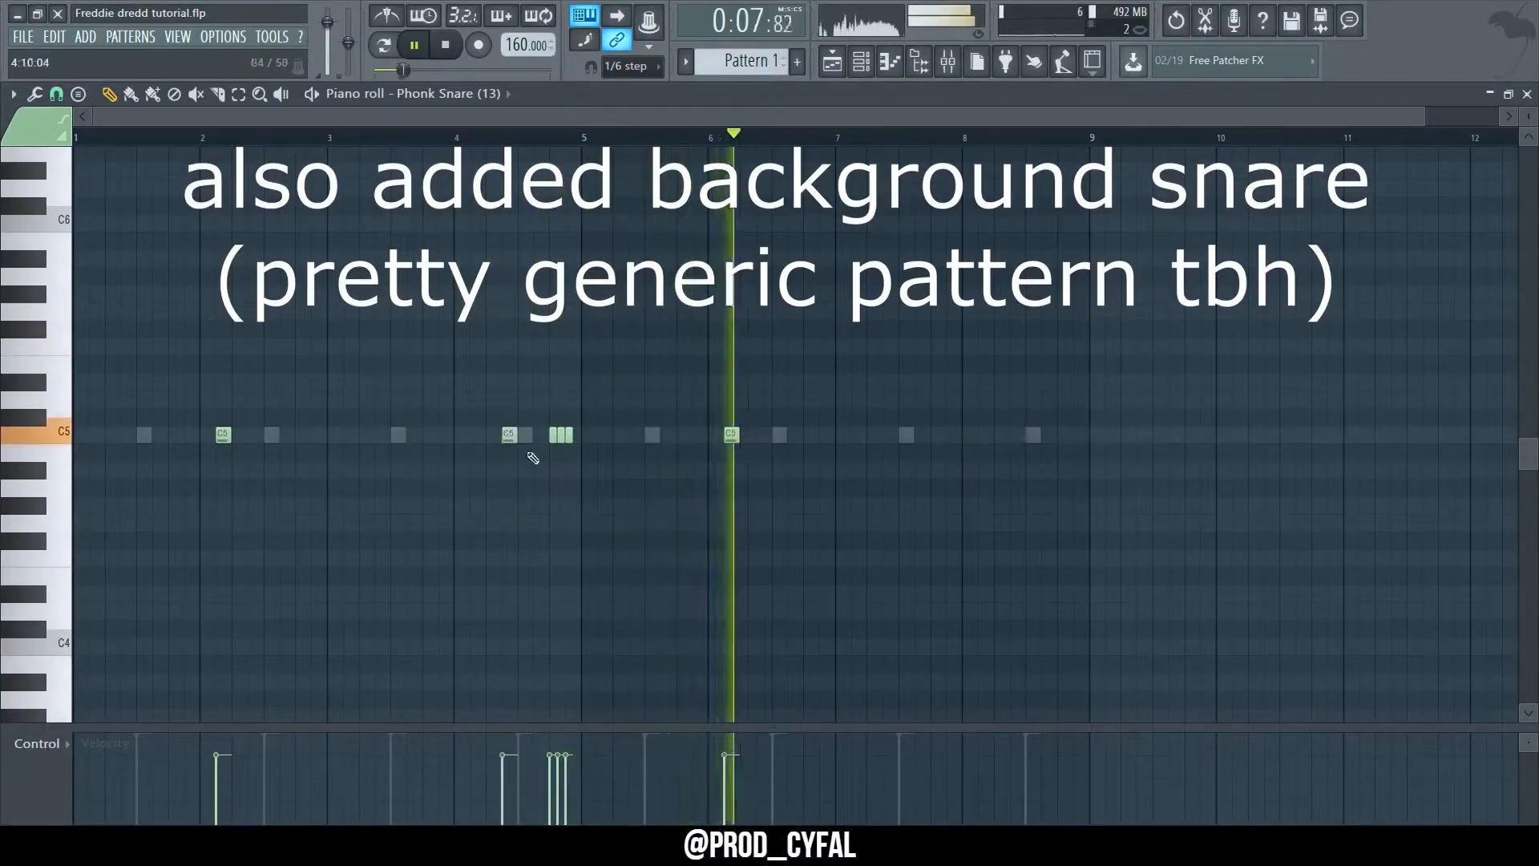
{"action": "left_click", "coordinate": [1018, 435]}
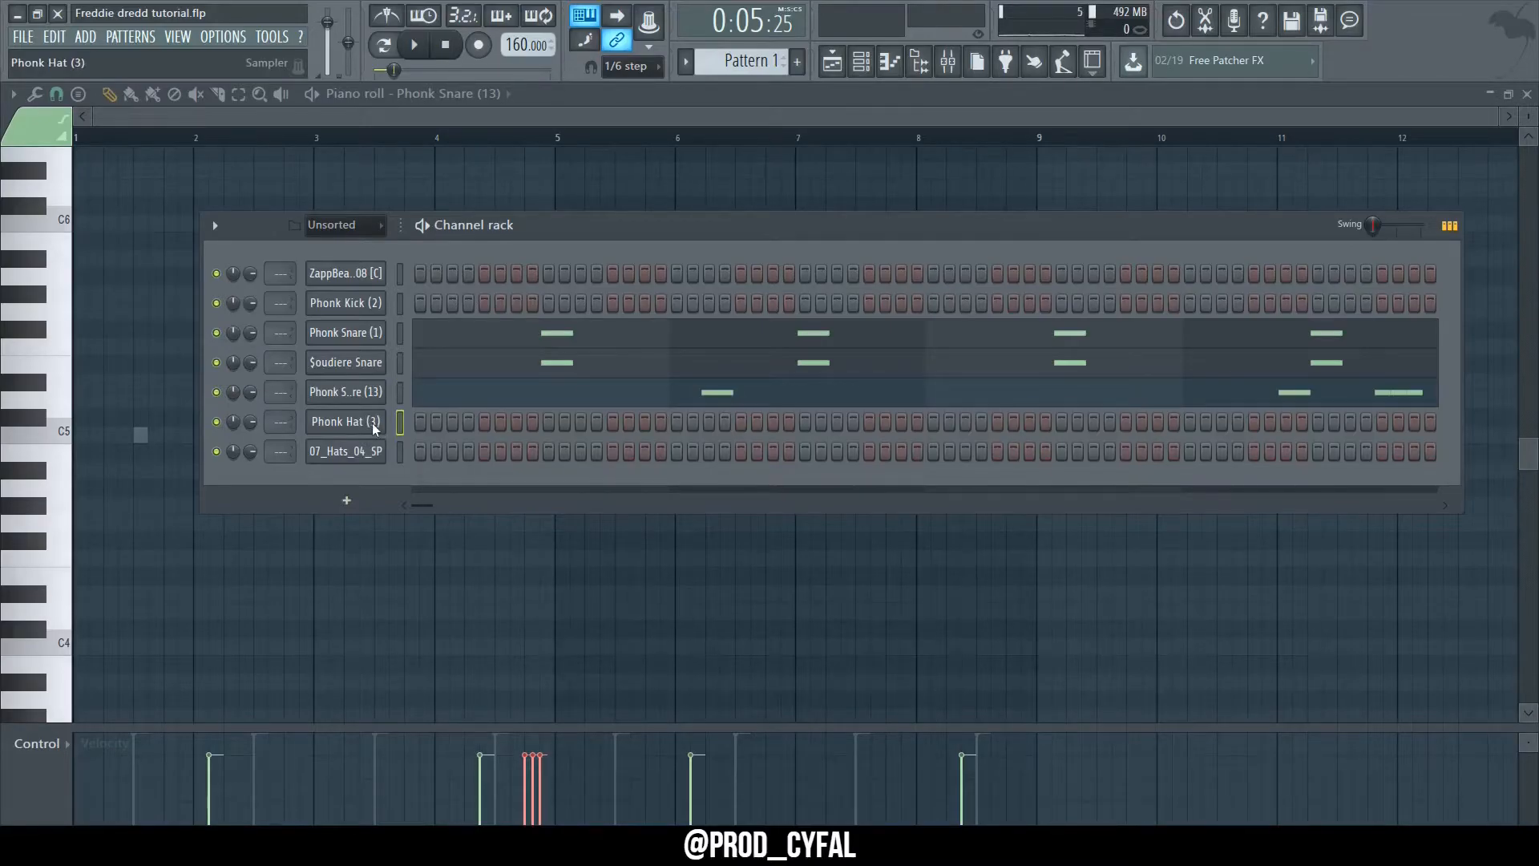
Fill the Phonk Hat (3) channel on each 2 steps, audition the pattern, and select that channel.
{"action": "right_click", "coordinate": [346, 422]}
{"action": "left_click", "coordinate": [561, 493]}
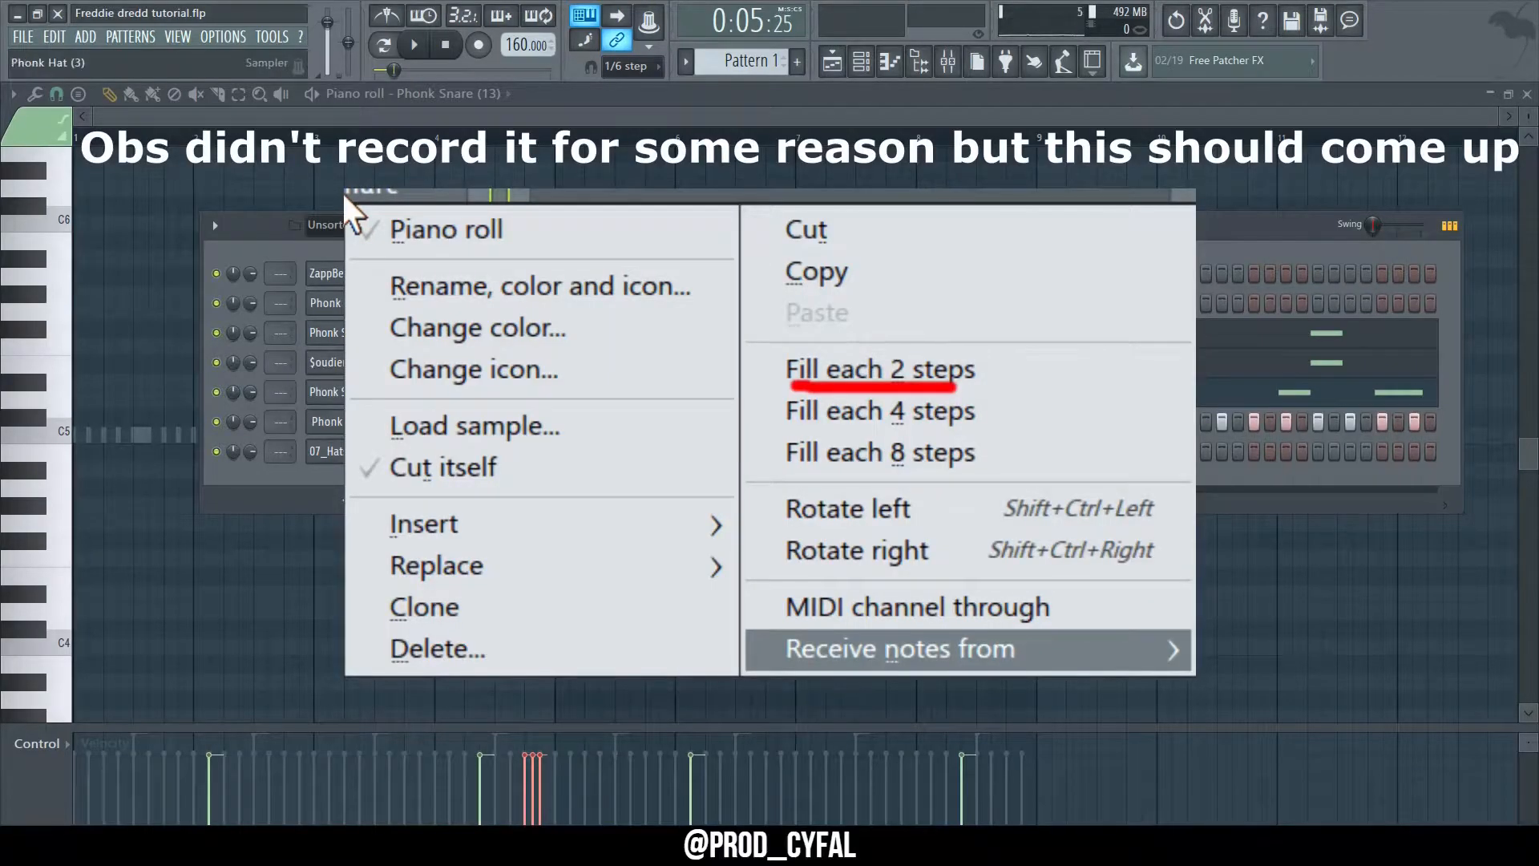
{"action": "key", "text": "space"}
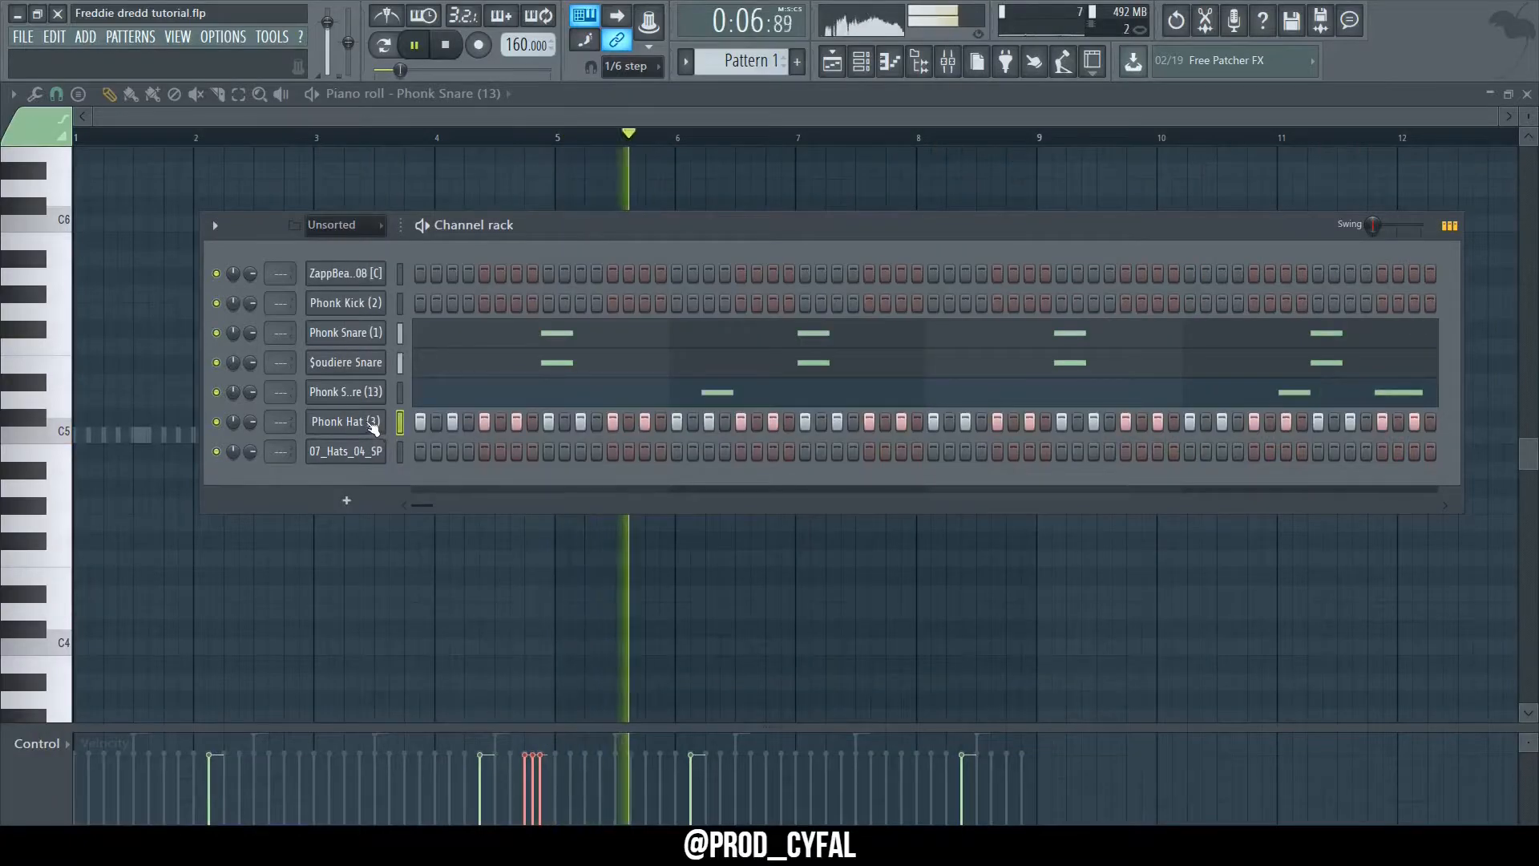
{"action": "left_click", "coordinate": [607, 641]}
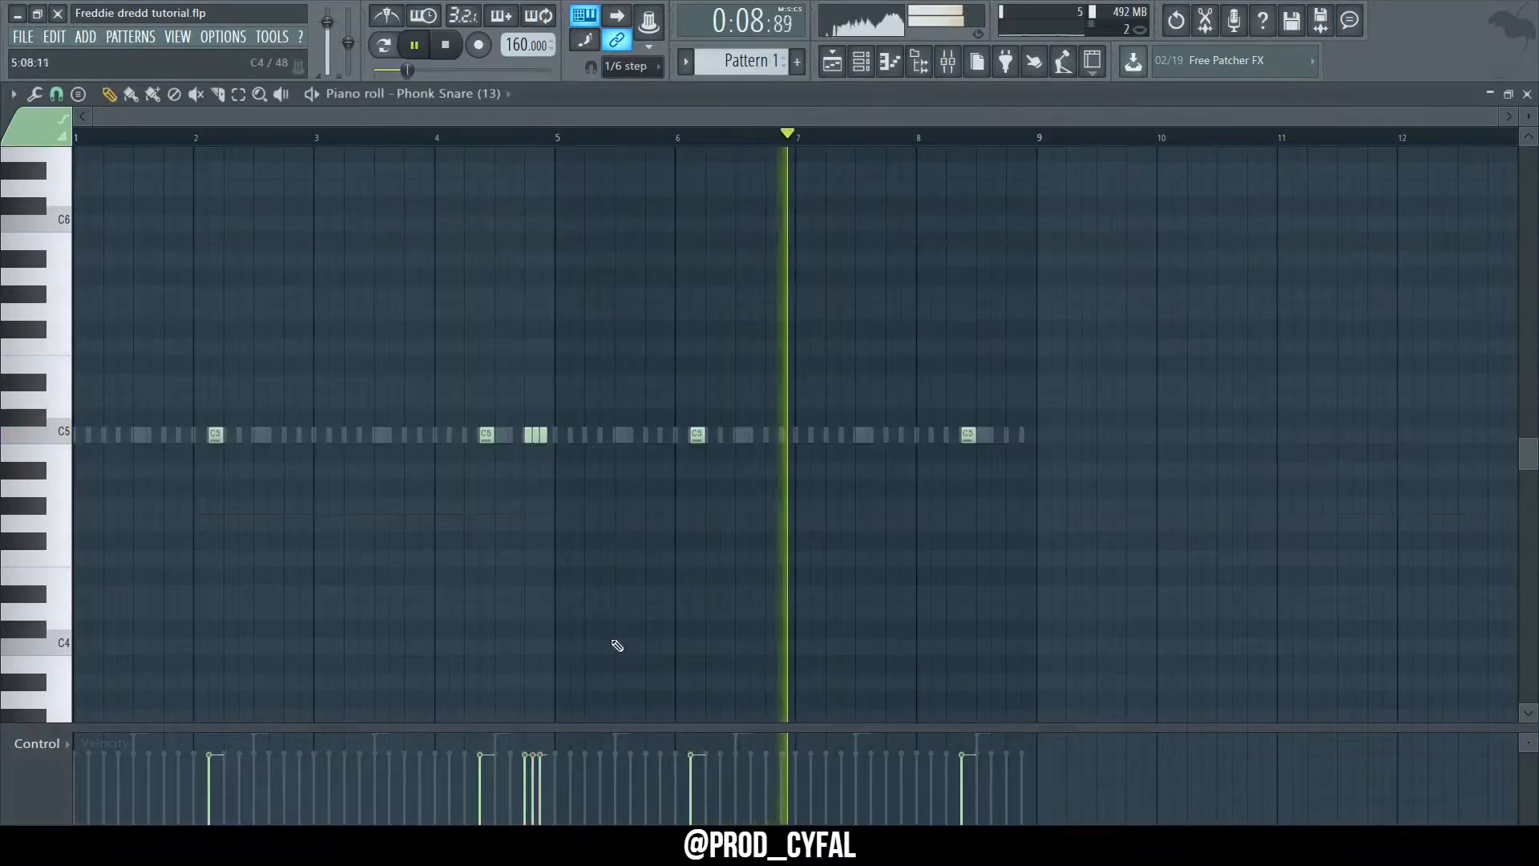
{"action": "left_click", "coordinate": [861, 60]}
{"action": "key", "text": "space"}
{"action": "left_click", "coordinate": [365, 427]}
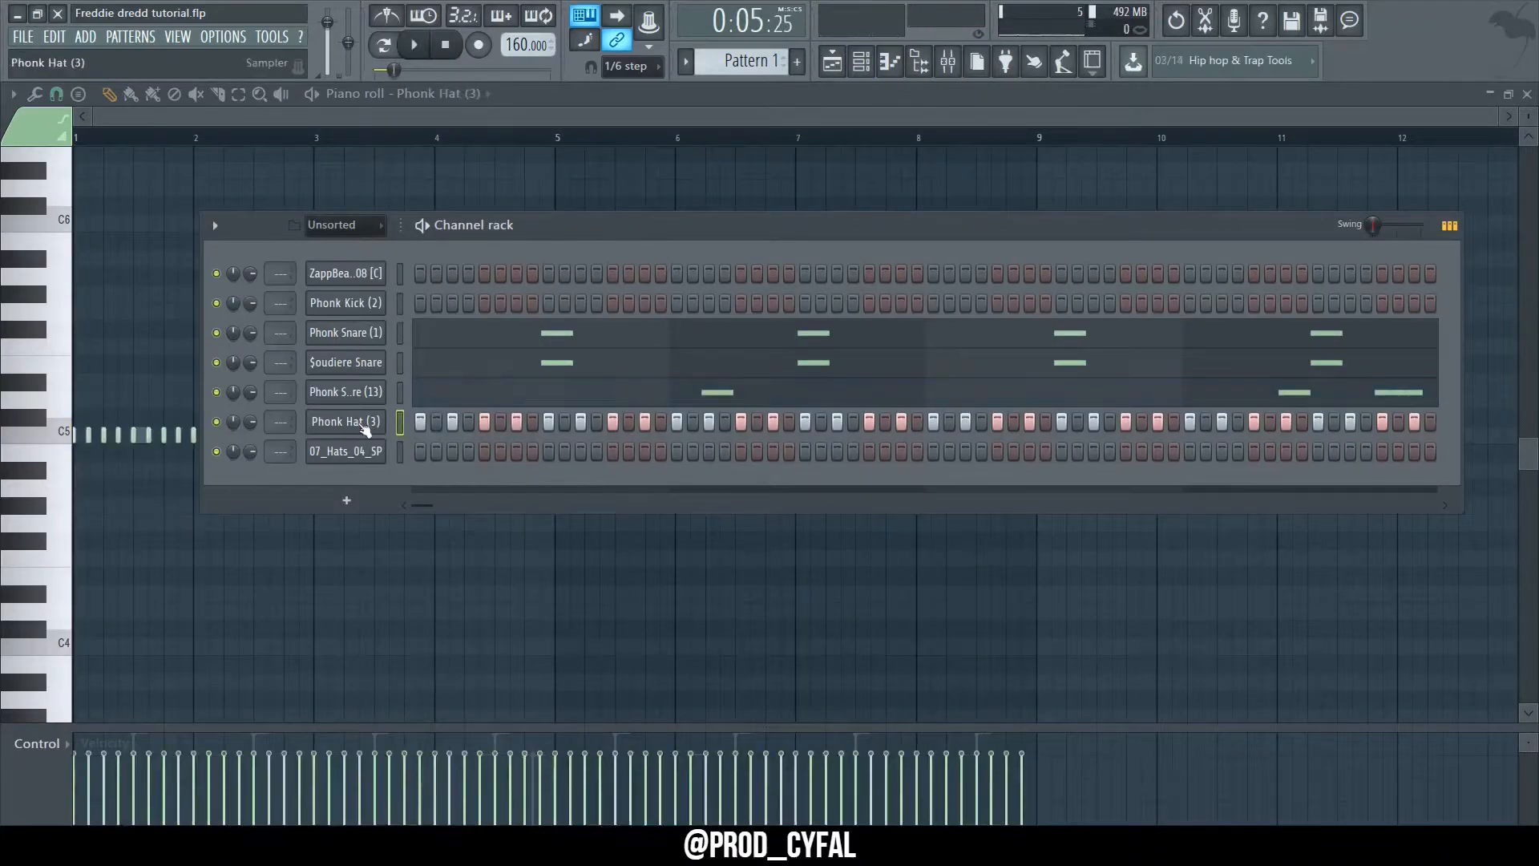
Fill the 07_Hats_04_SP channel on each 4 steps and play the pattern.
{"action": "left_click", "coordinate": [398, 452]}
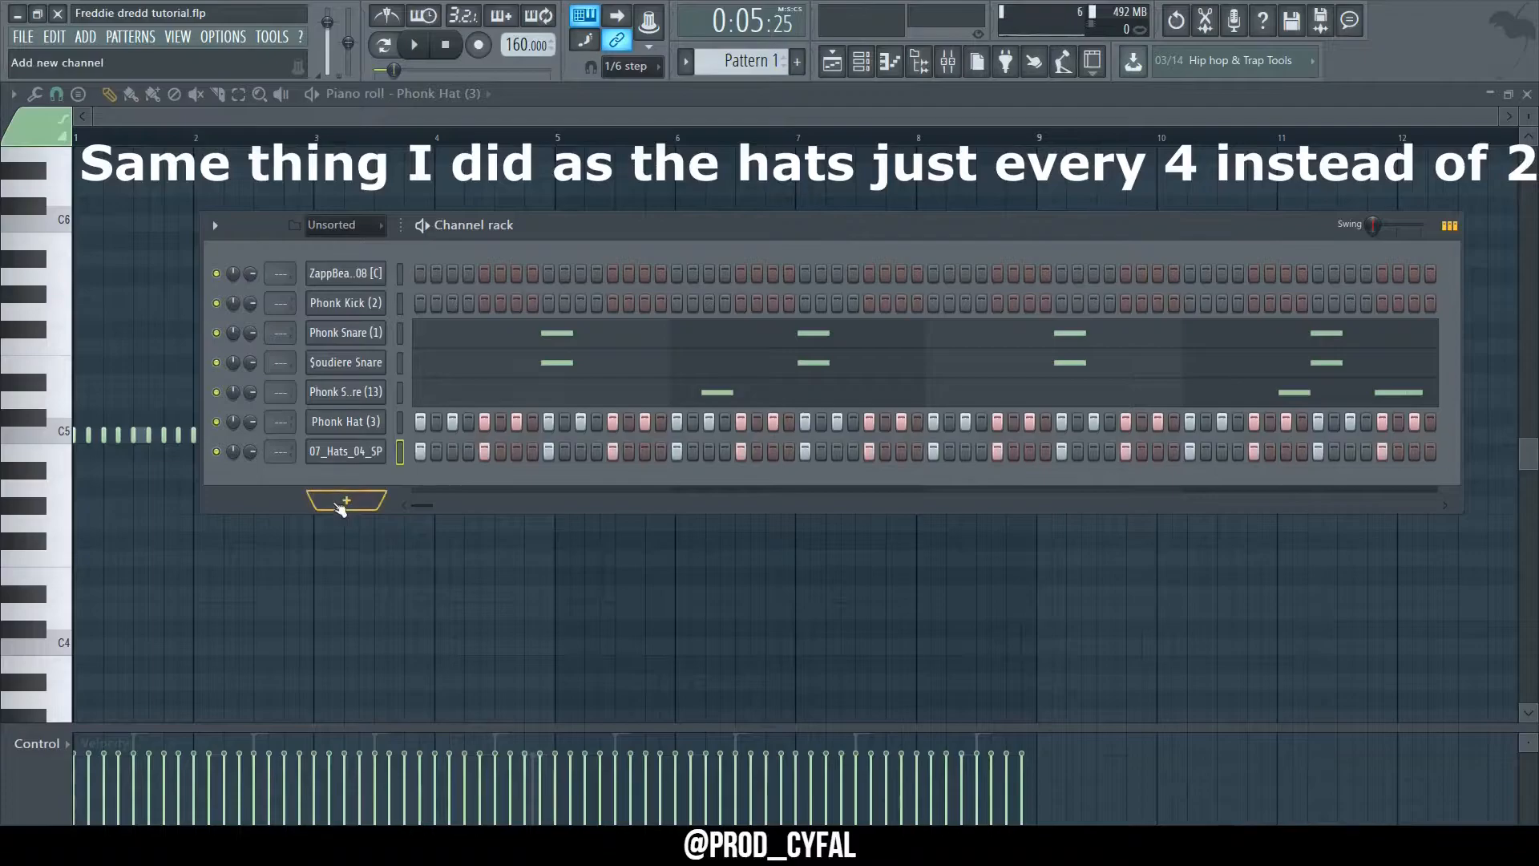
{"action": "key", "text": "space"}
{"action": "left_click", "coordinate": [437, 557]}
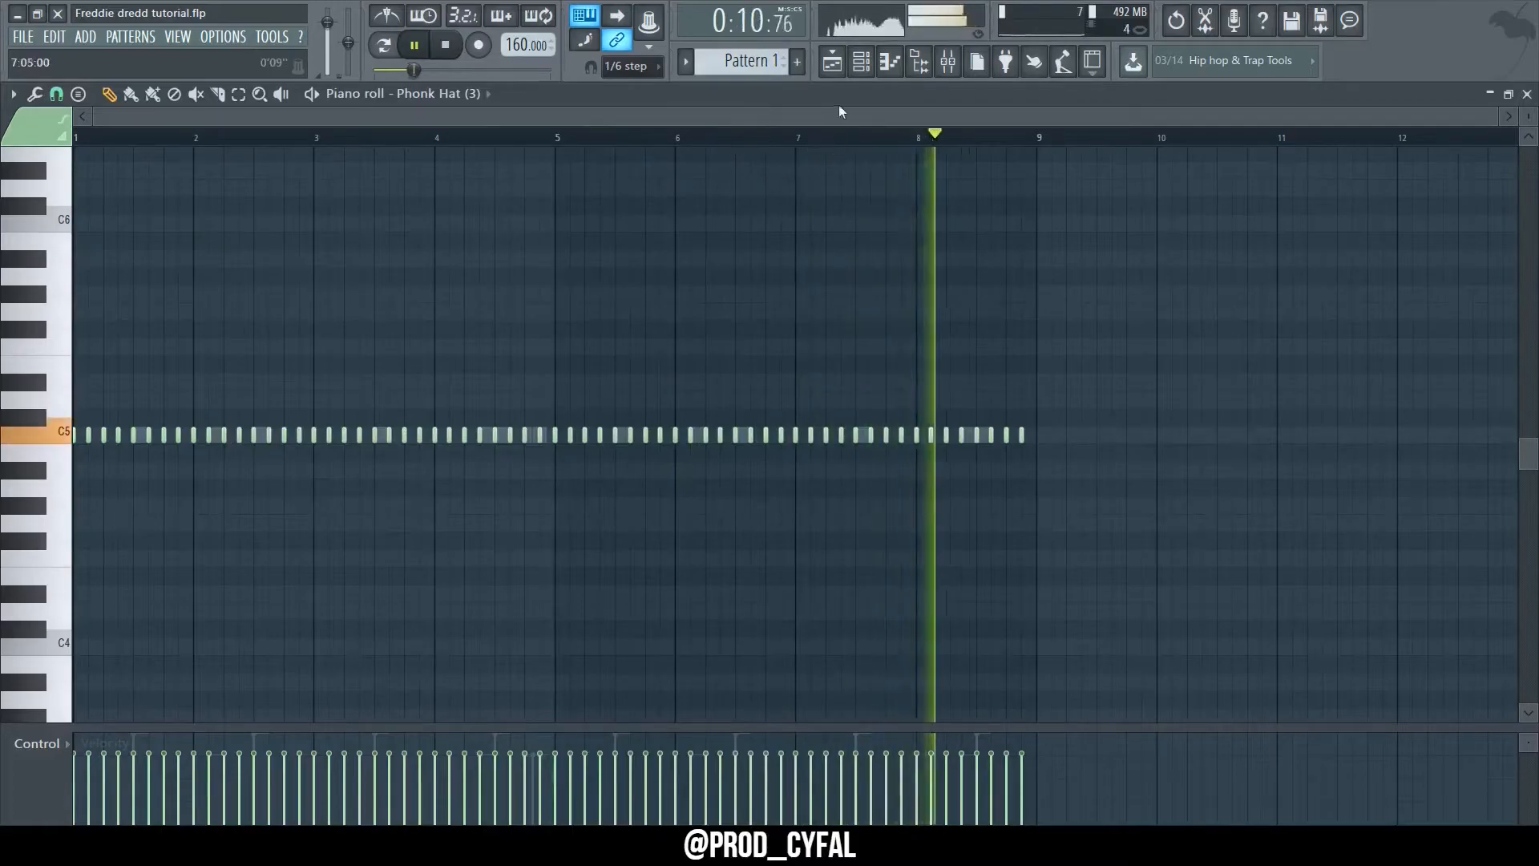
Program the Phonk Kick (2) rhythm on C5, with a hit opening bar 1 and two adjacent hits in bar 2.
{"action": "key", "text": "F6"}
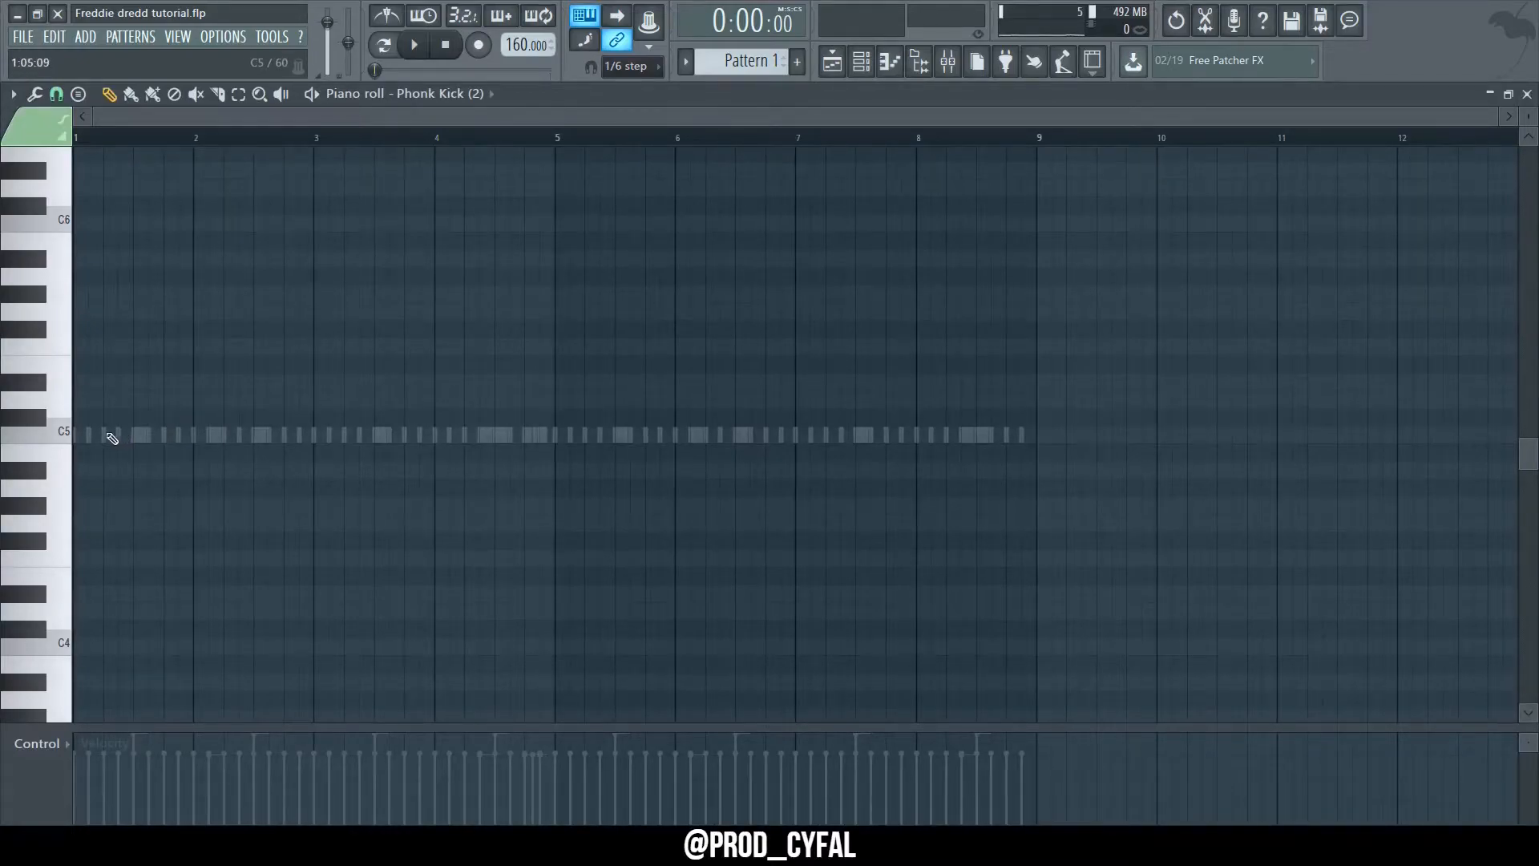
{"action": "left_click", "coordinate": [80, 433]}
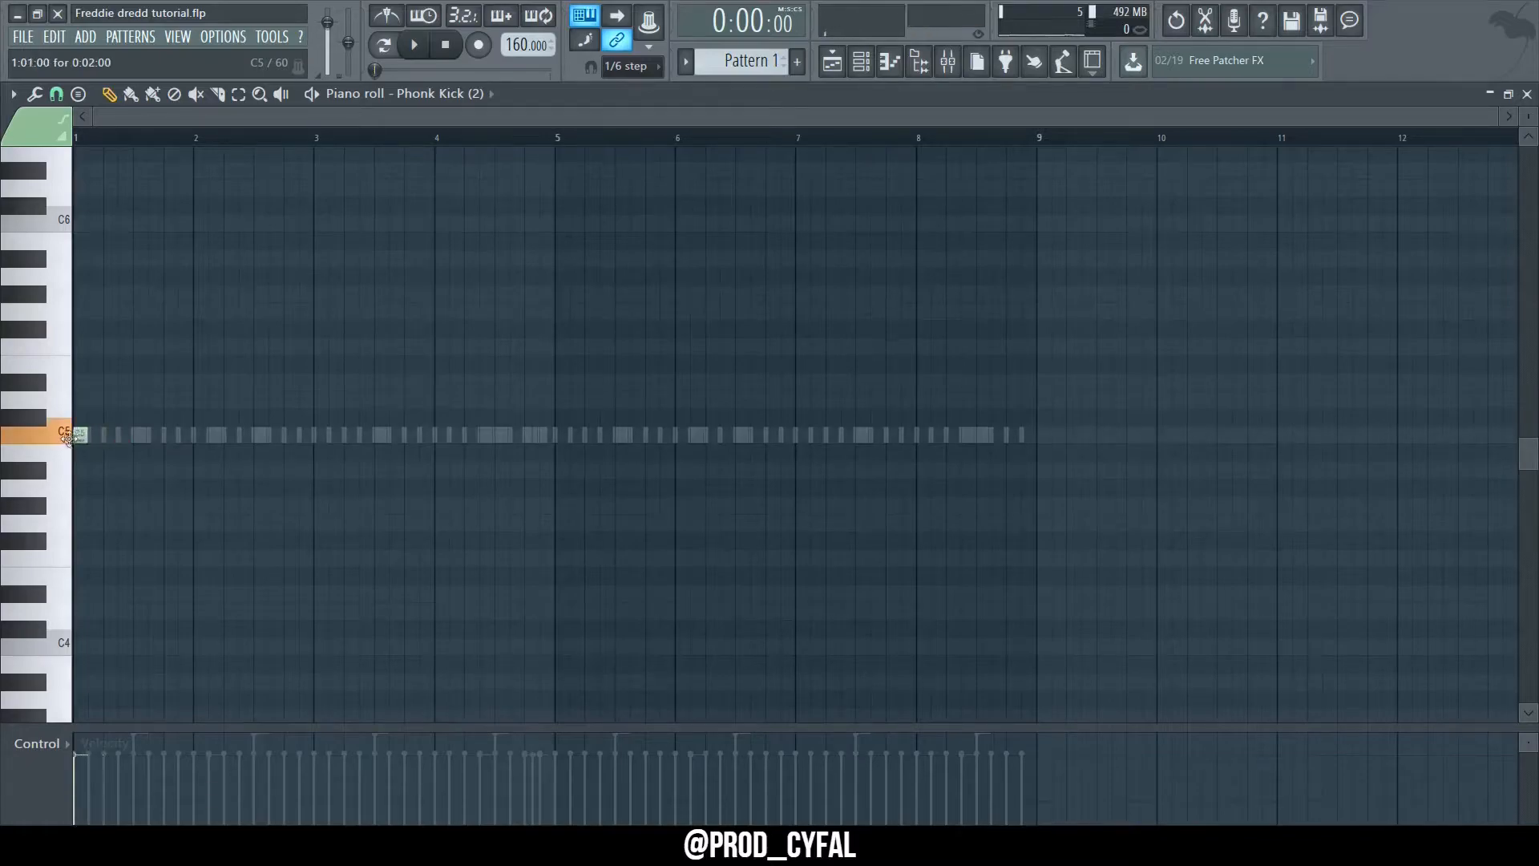
{"action": "key", "text": "space"}
{"action": "left_click", "coordinate": [229, 435]}
{"action": "key", "text": "space"}
{"action": "key", "text": "space"}
{"action": "left_click", "coordinate": [245, 434]}
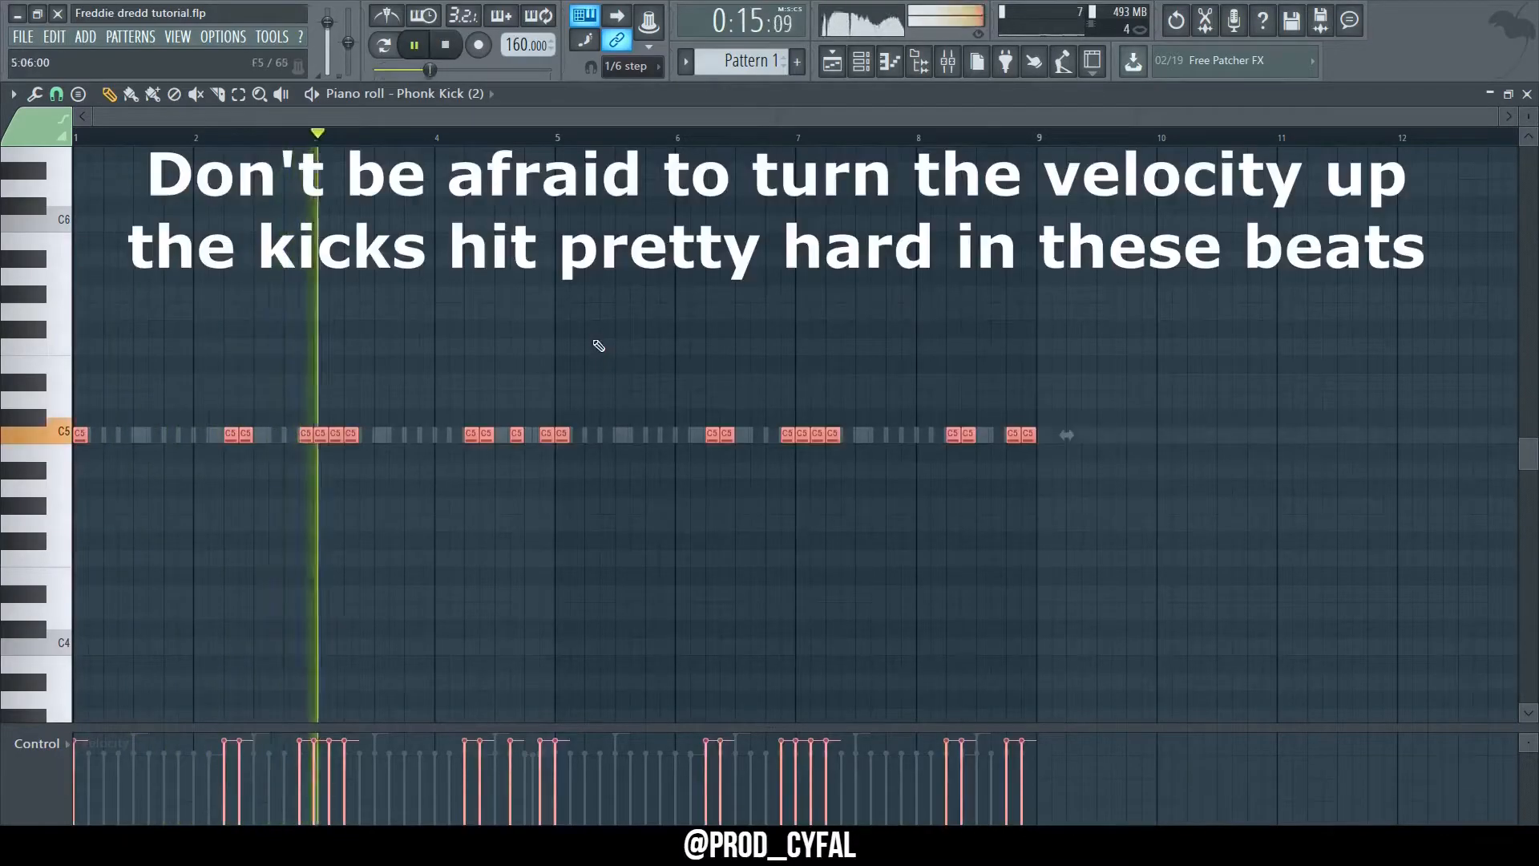
{"action": "scroll", "coordinate": [601, 343], "scroll_direction": "down", "scroll_amount": 2}
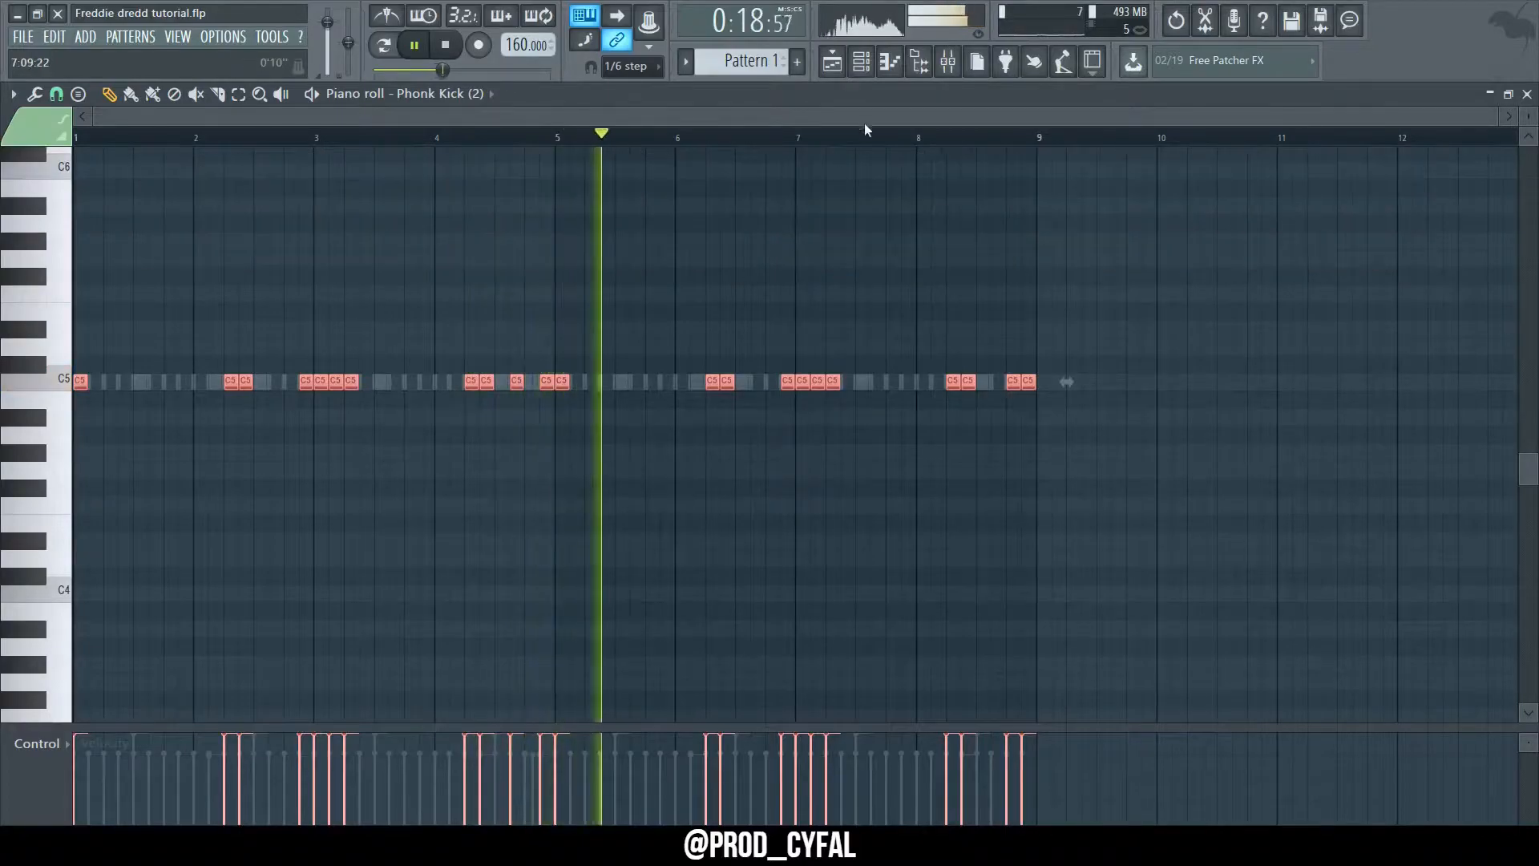
Raise the second short C5 note in bar 7 of the ZappBeats 808 [C] pattern by one octave.
{"action": "left_click", "coordinate": [860, 66]}
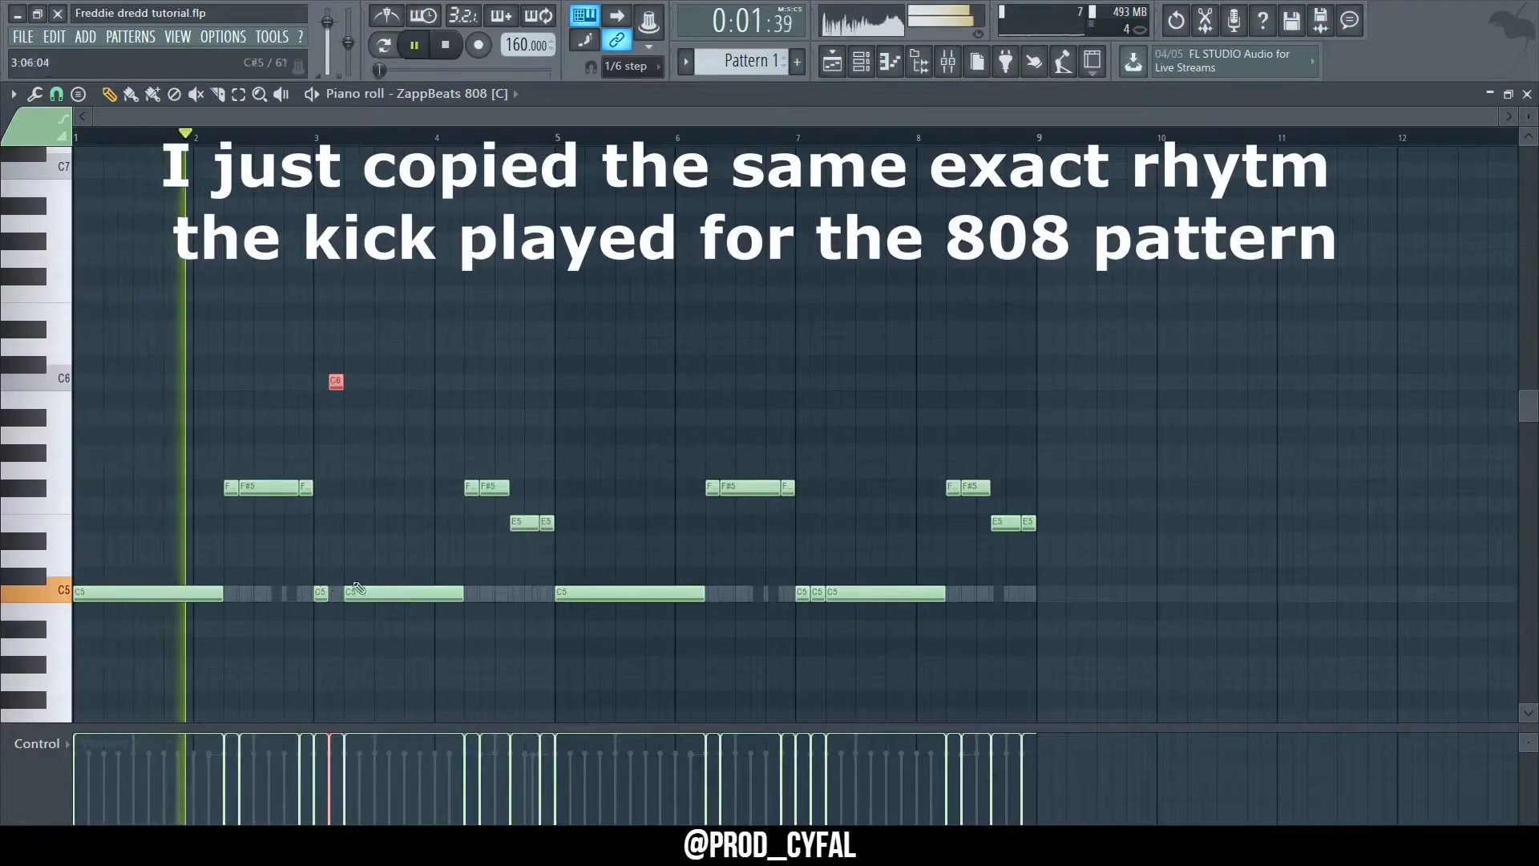
{"action": "left_click_drag", "start_coordinate": [815, 573], "coordinate": [813, 598]}
{"action": "key", "text": "ctrl+Up"}
{"action": "left_click", "coordinate": [661, 332], "text": "ctrl"}
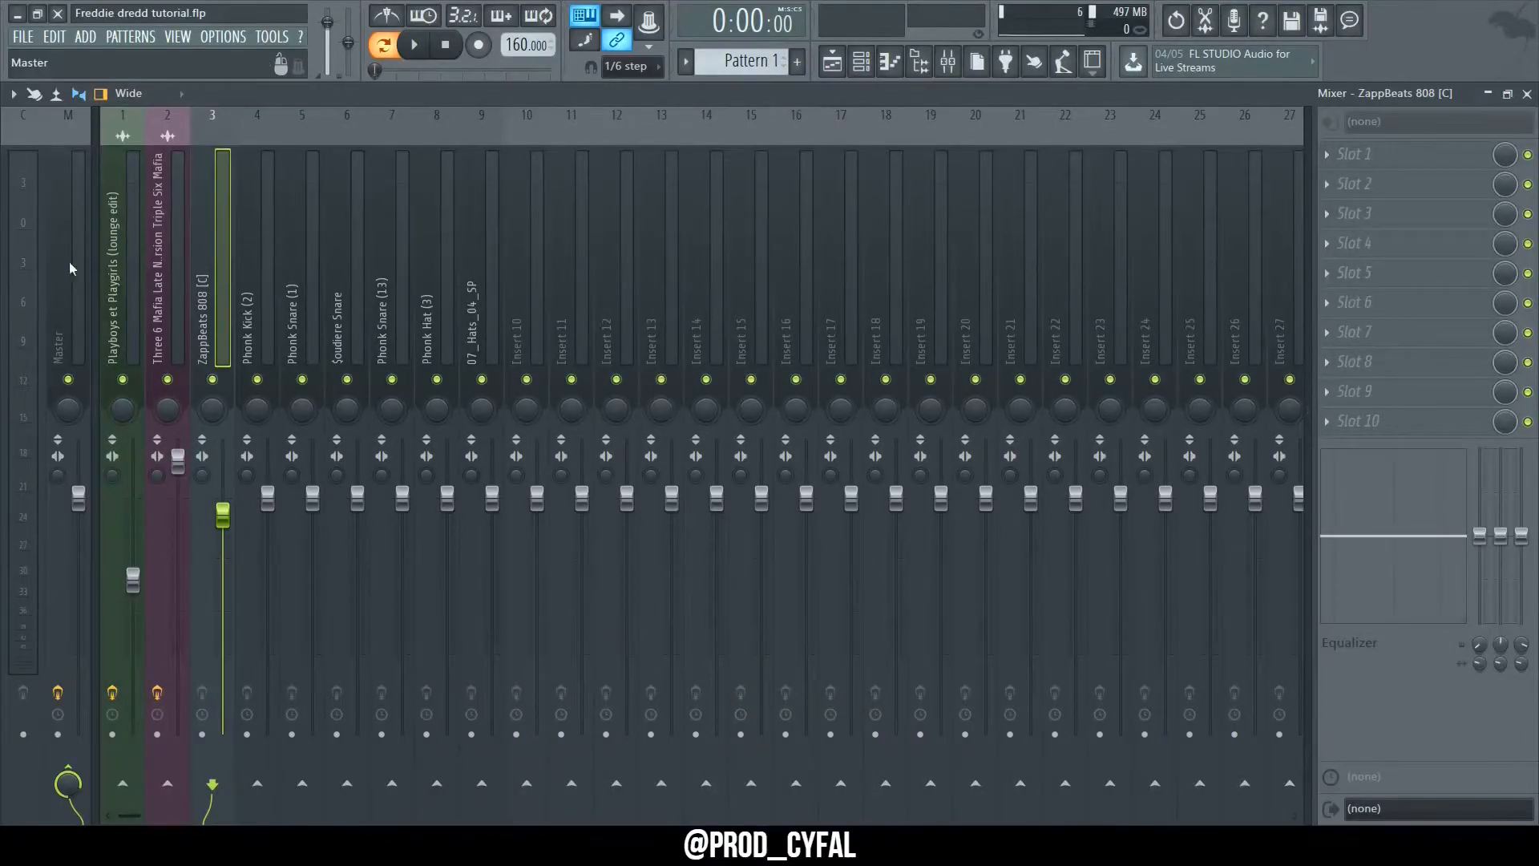
Open the master track's Fruity parametric EQ 2, flatten the band 7 treble cut, and audition the mix.
{"action": "left_click", "coordinate": [65, 262]}
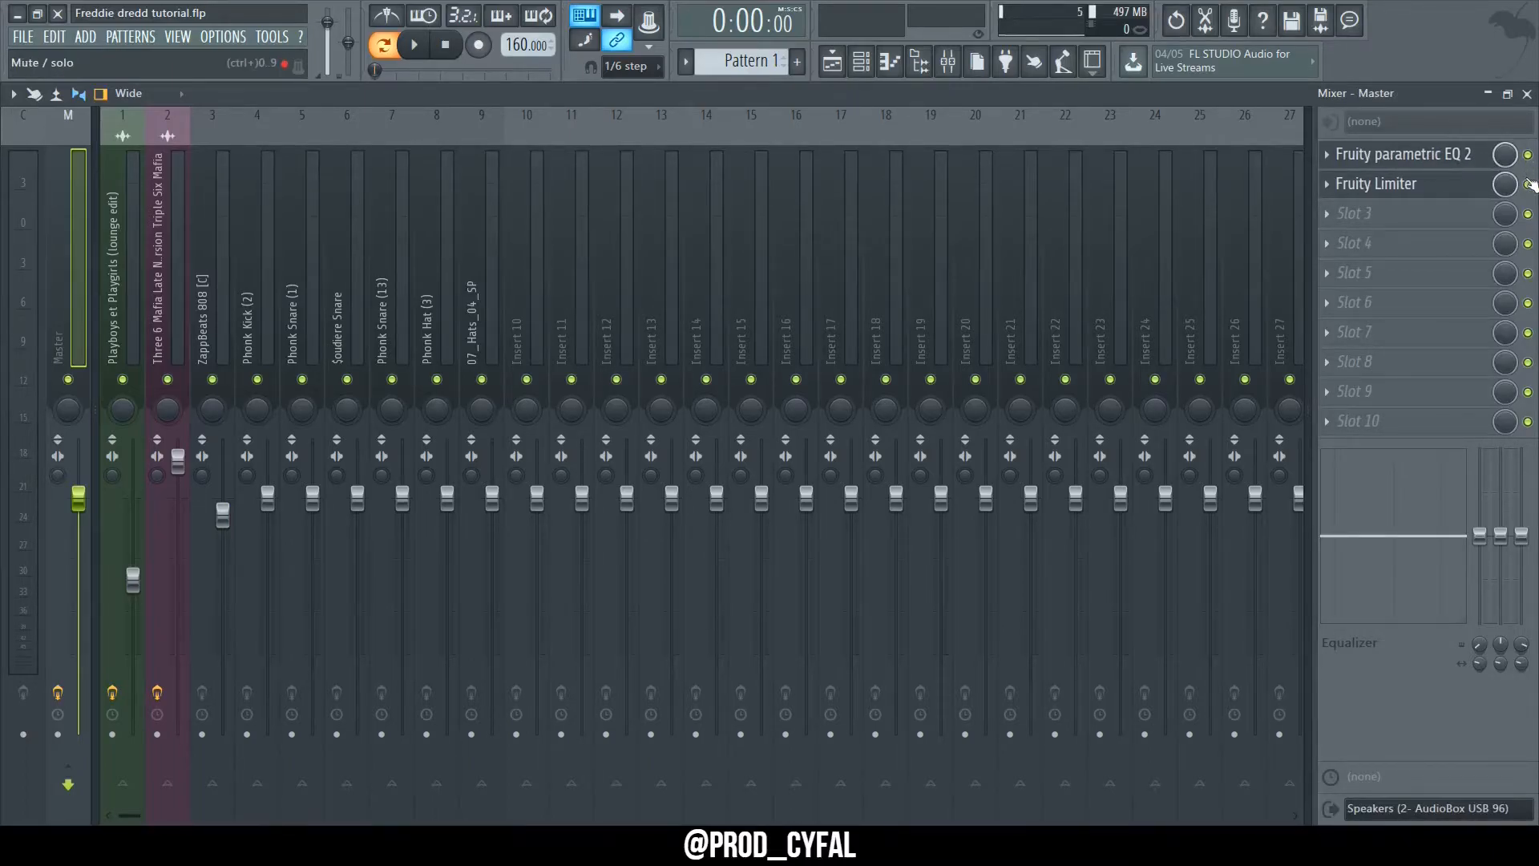
{"action": "left_click", "coordinate": [1458, 161]}
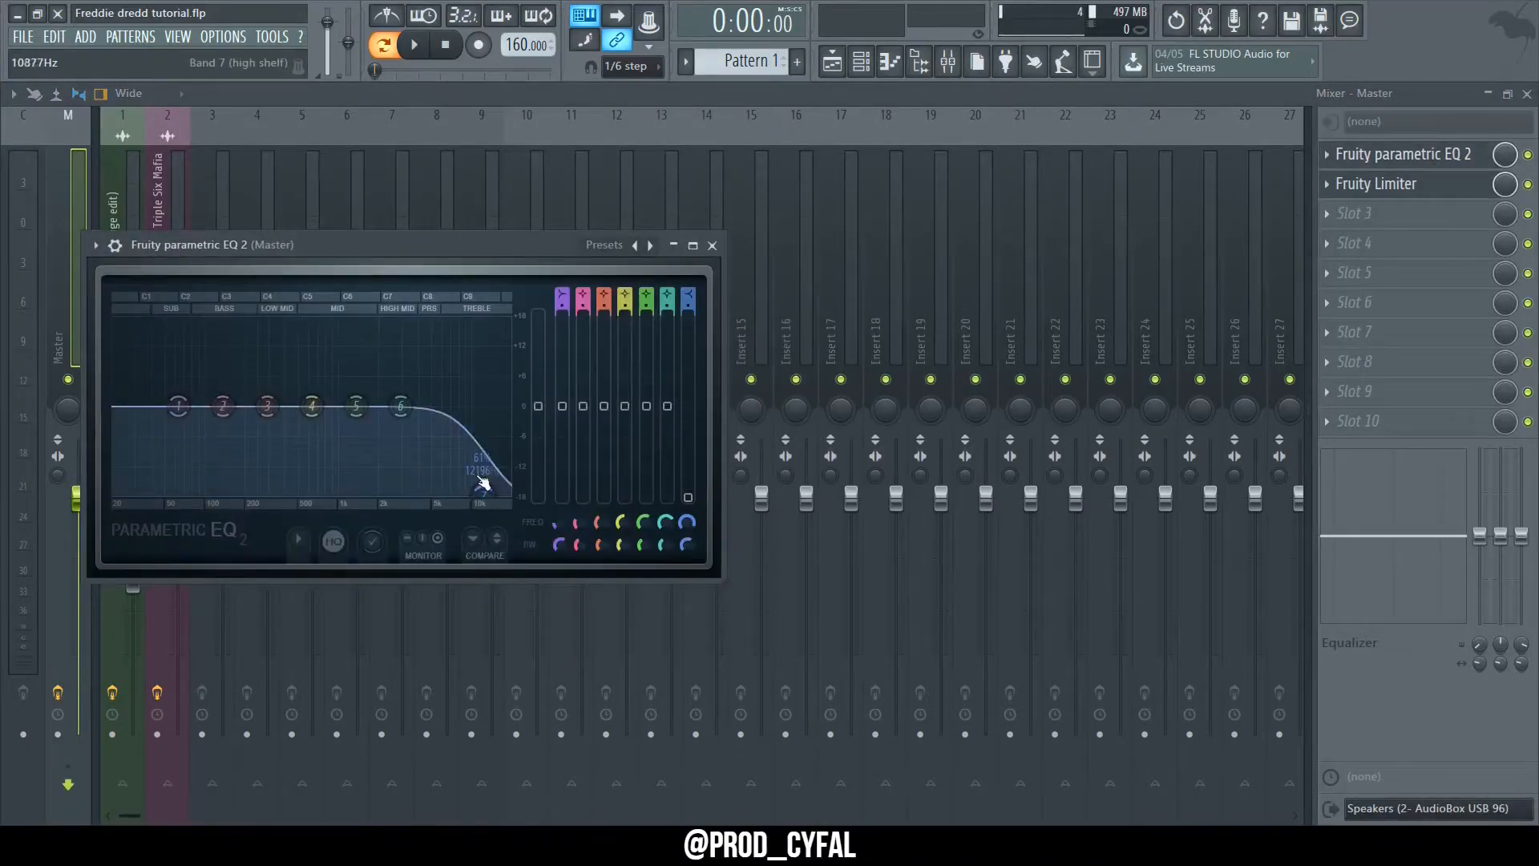
{"action": "left_click_drag", "start_coordinate": [481, 480], "coordinate": [470, 411]}
{"action": "key", "text": "space"}
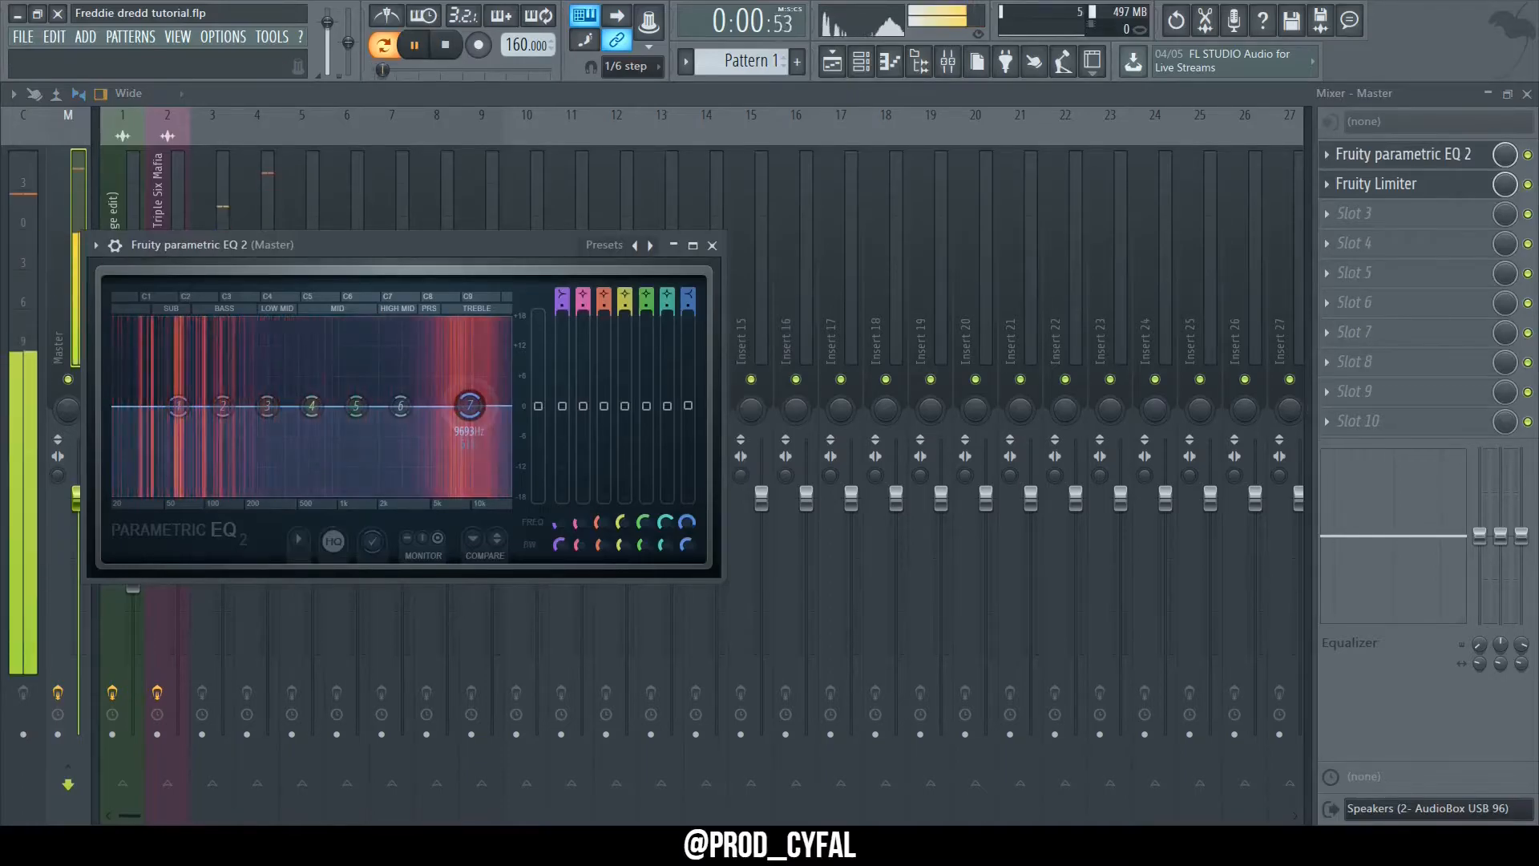
{"action": "key", "text": "space"}
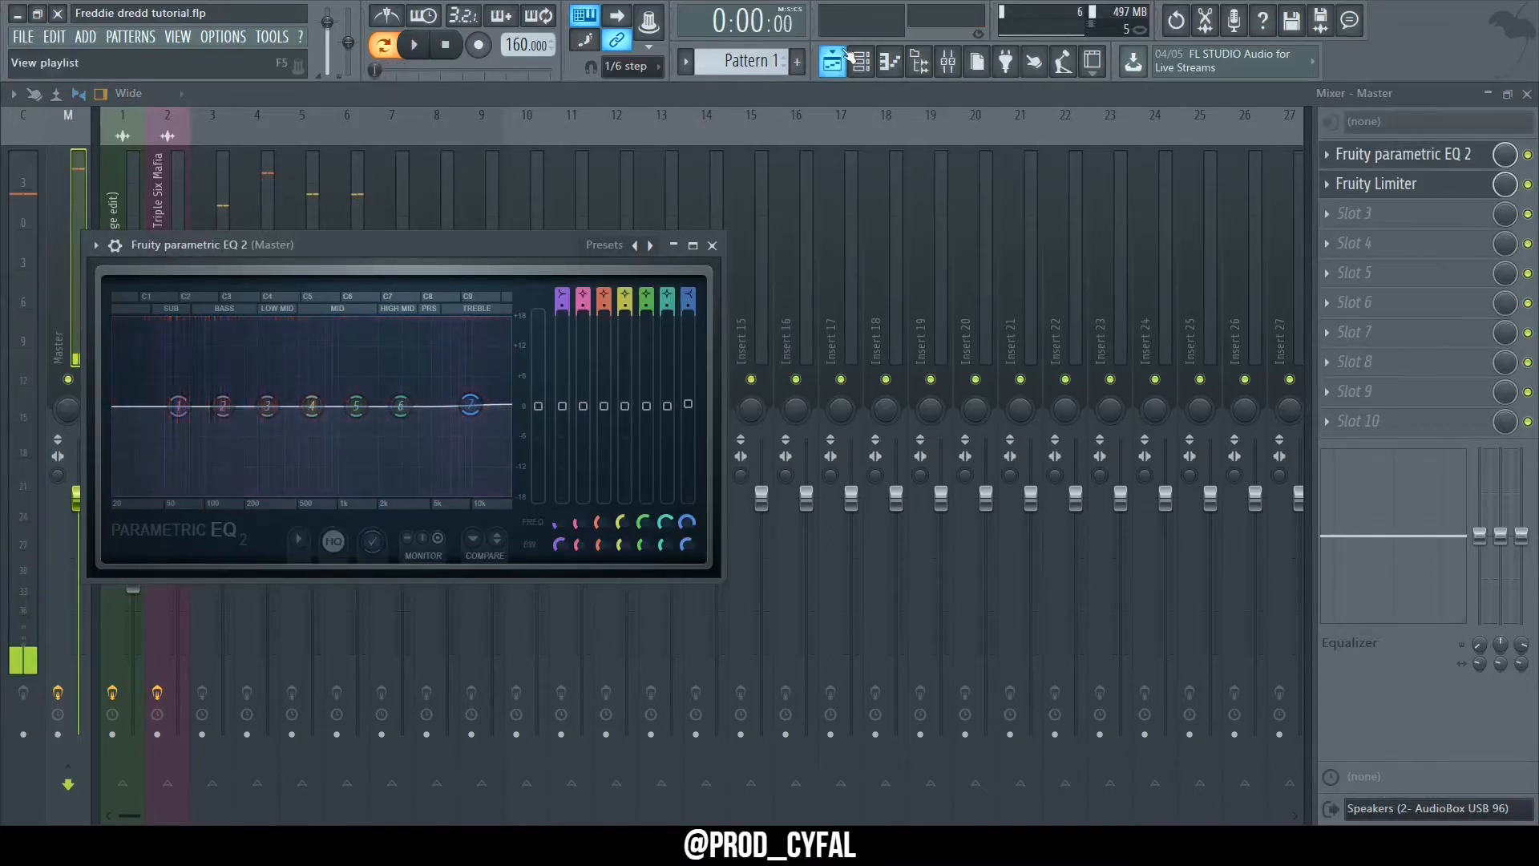
Play the playlist arrangement and pull band 7 of the master EQ down to cut the treble.
{"action": "key", "text": "F5"}
{"action": "key", "text": "space"}
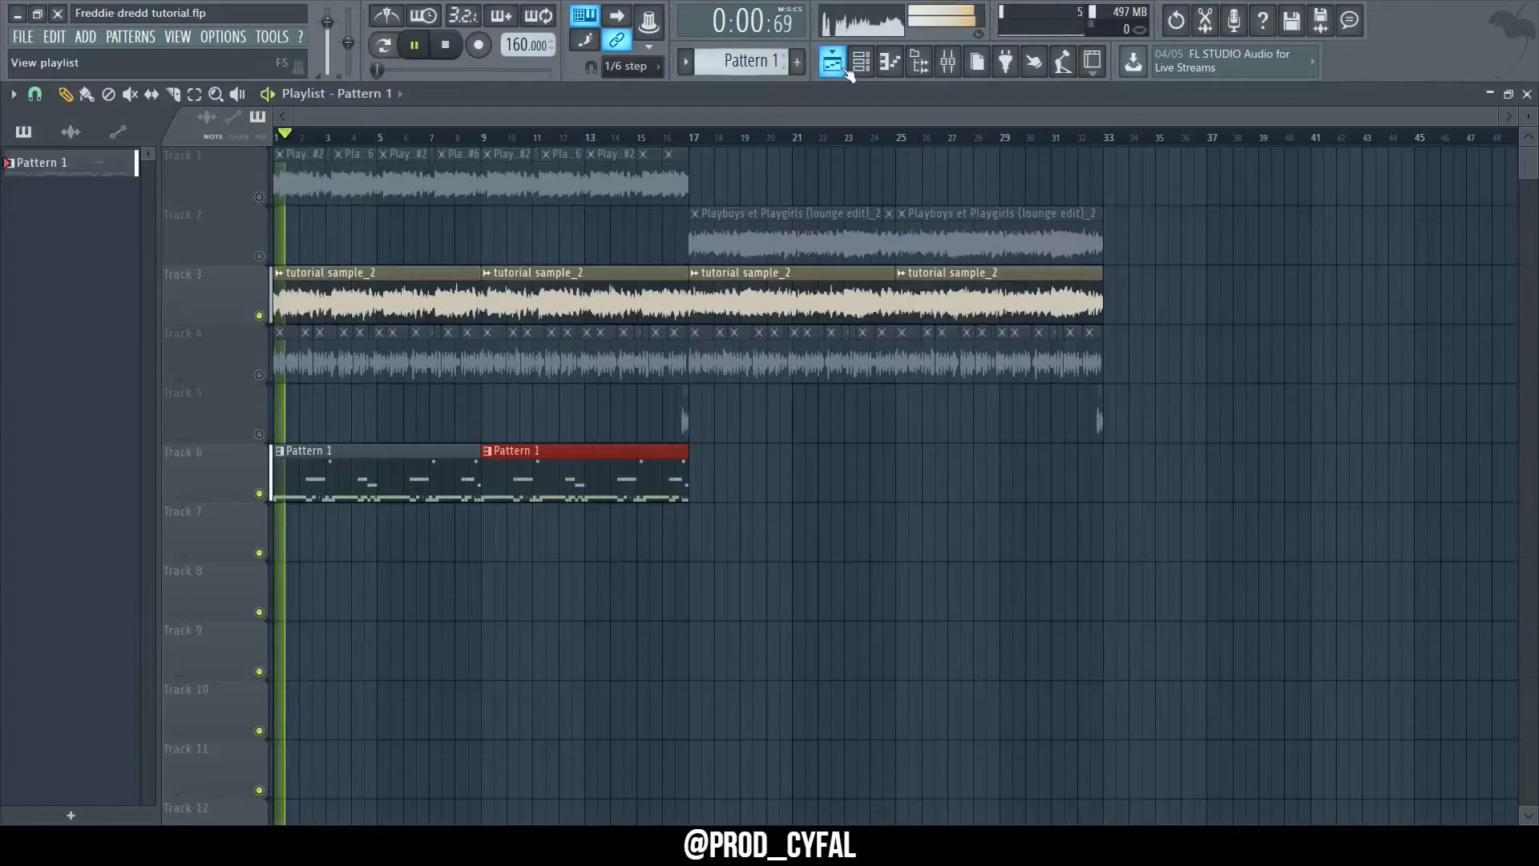
{"action": "key", "text": "F9"}
{"action": "left_click_drag", "start_coordinate": [471, 406], "coordinate": [483, 494]}
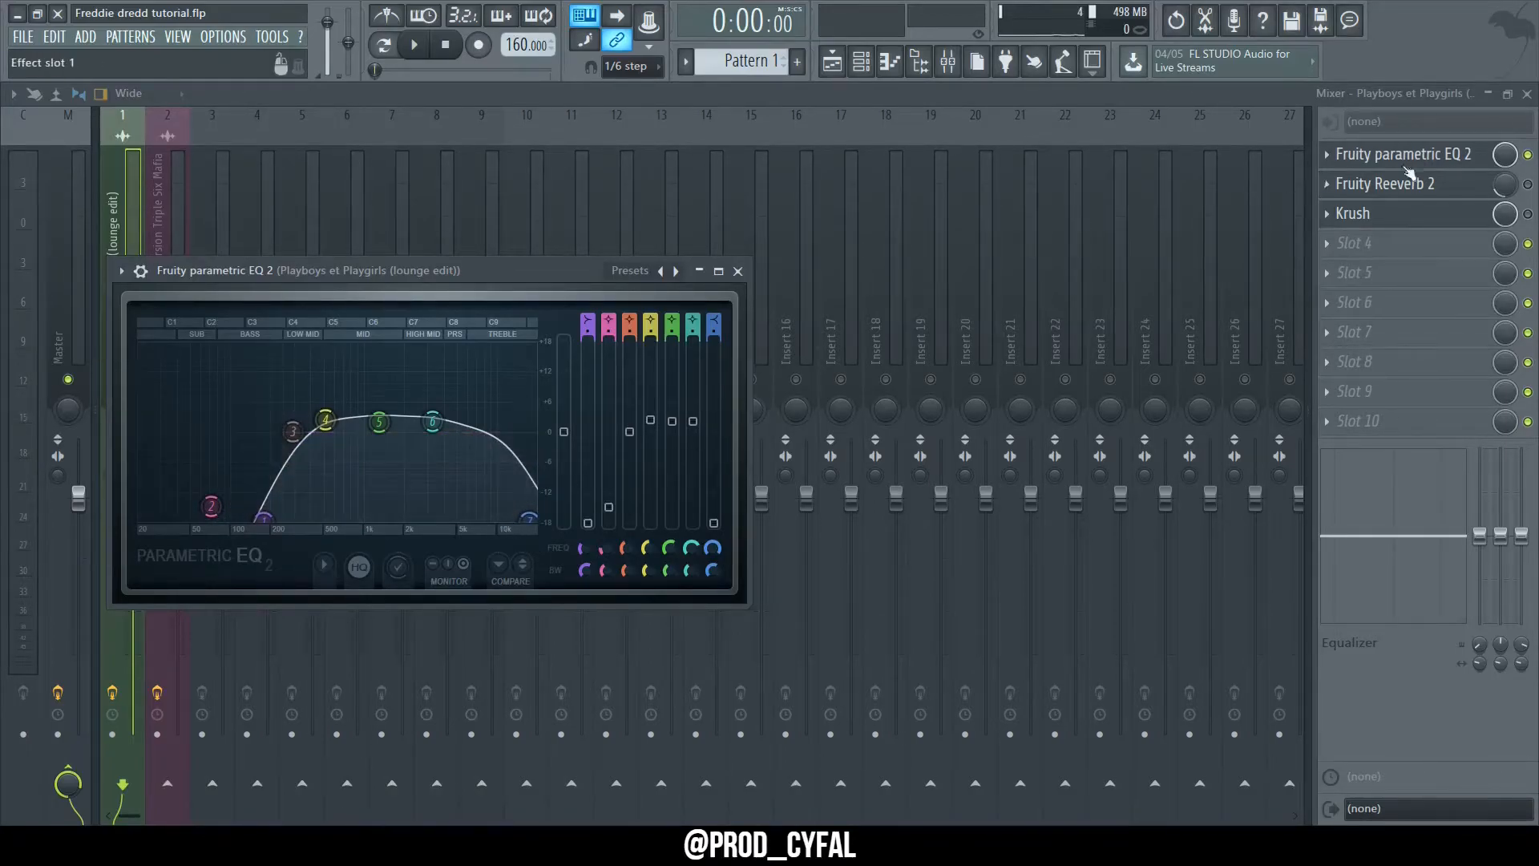
Enable Fruity Reeverb 2 on the Playboys et Playgirls (lounge edit) mixer track and bring up its settings.
{"action": "left_click", "coordinate": [1526, 185]}
{"action": "left_click", "coordinate": [1419, 187]}
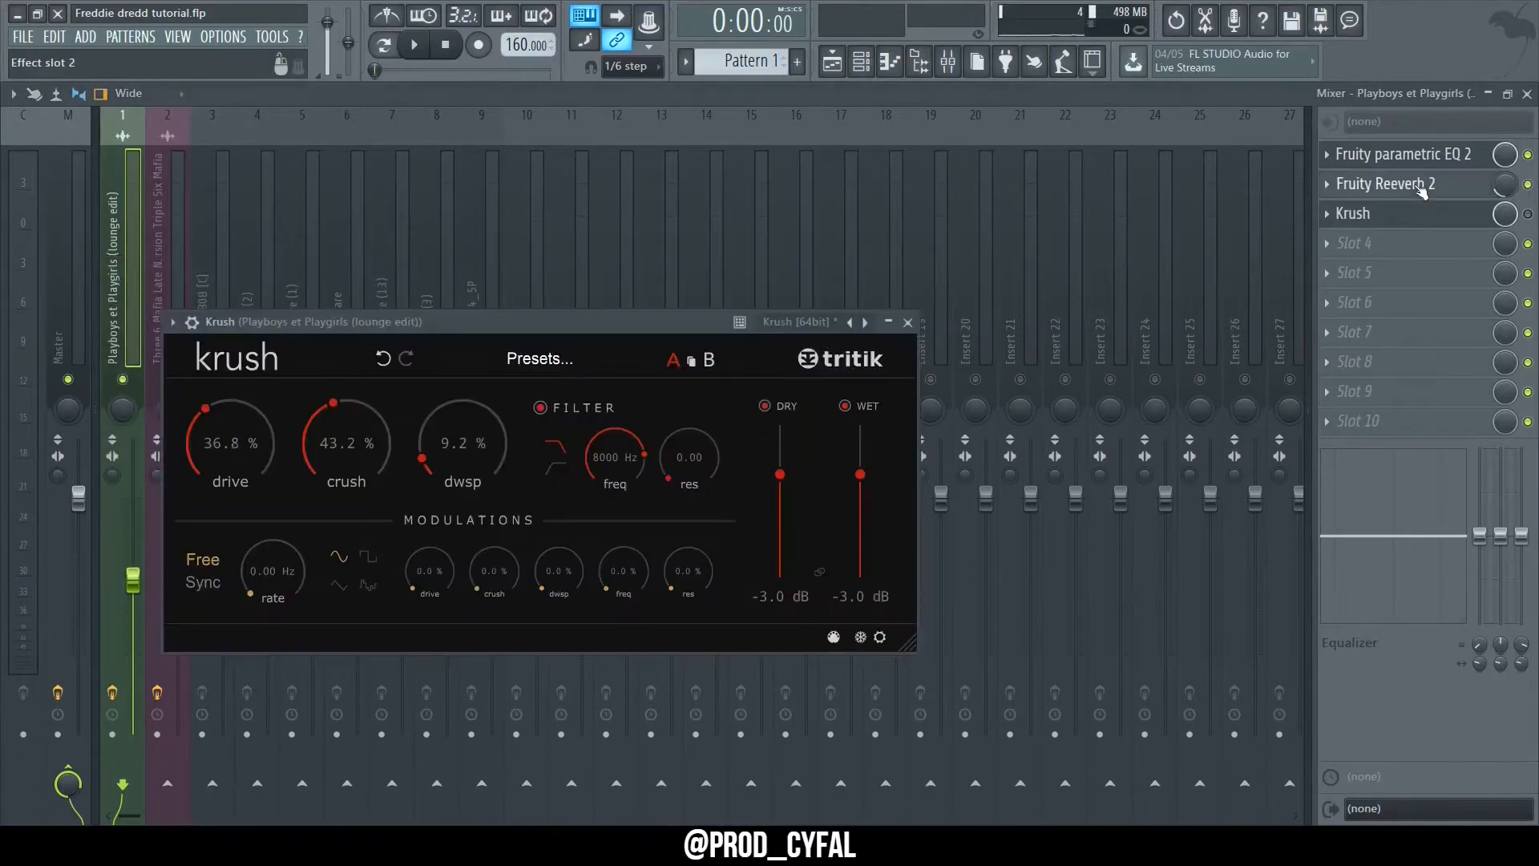
{"action": "left_click", "coordinate": [1419, 188]}
{"action": "left_click", "coordinate": [1417, 186]}
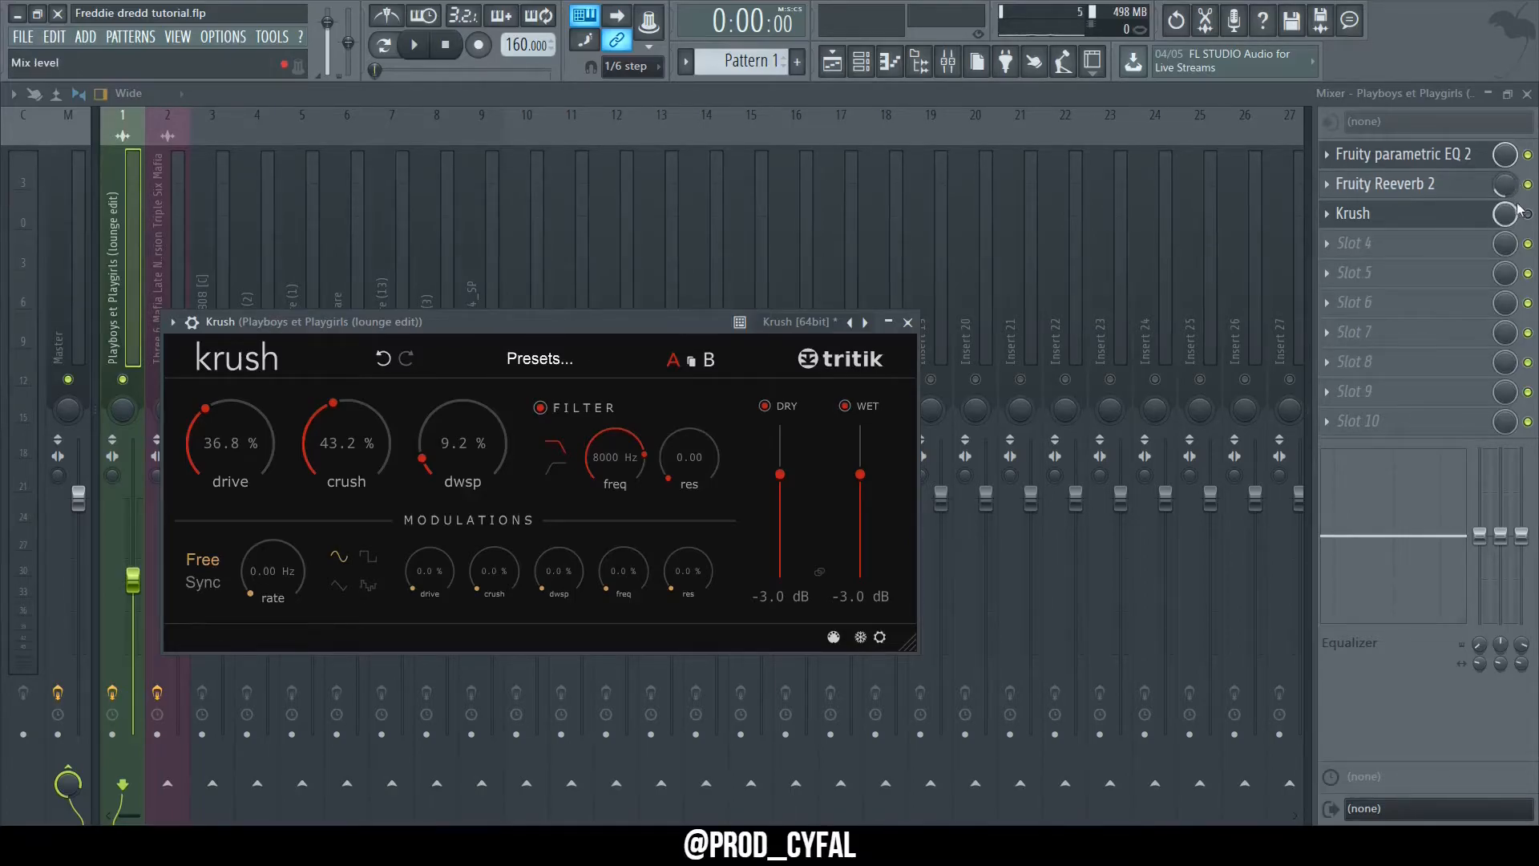
Enable the Krush effect on the Playboys et Playgirls (lounge edit) track while playing the beat.
{"action": "key", "text": "space"}
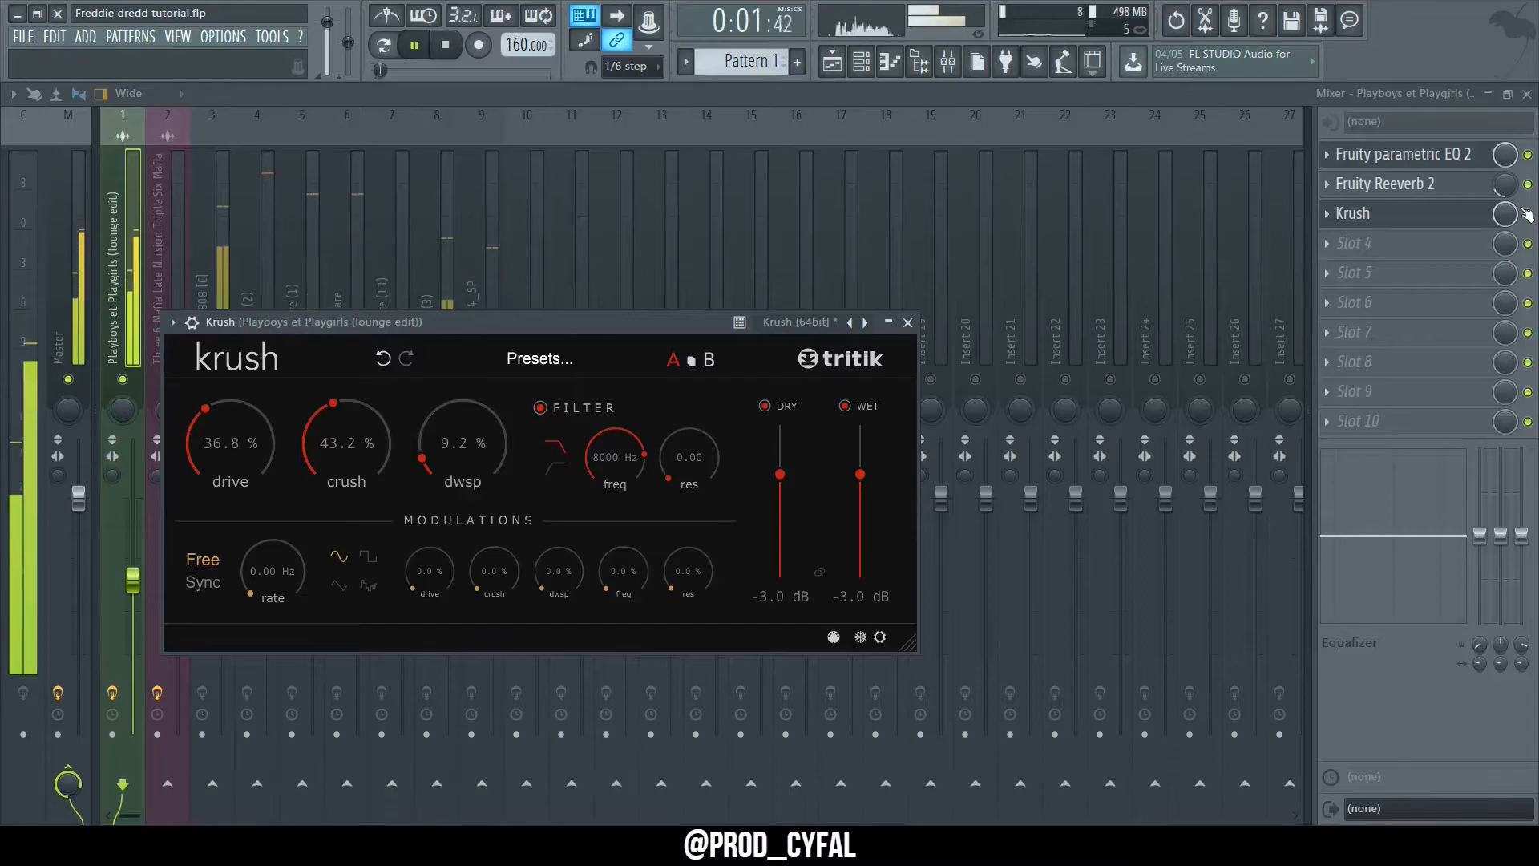
{"action": "left_click", "coordinate": [1527, 214]}
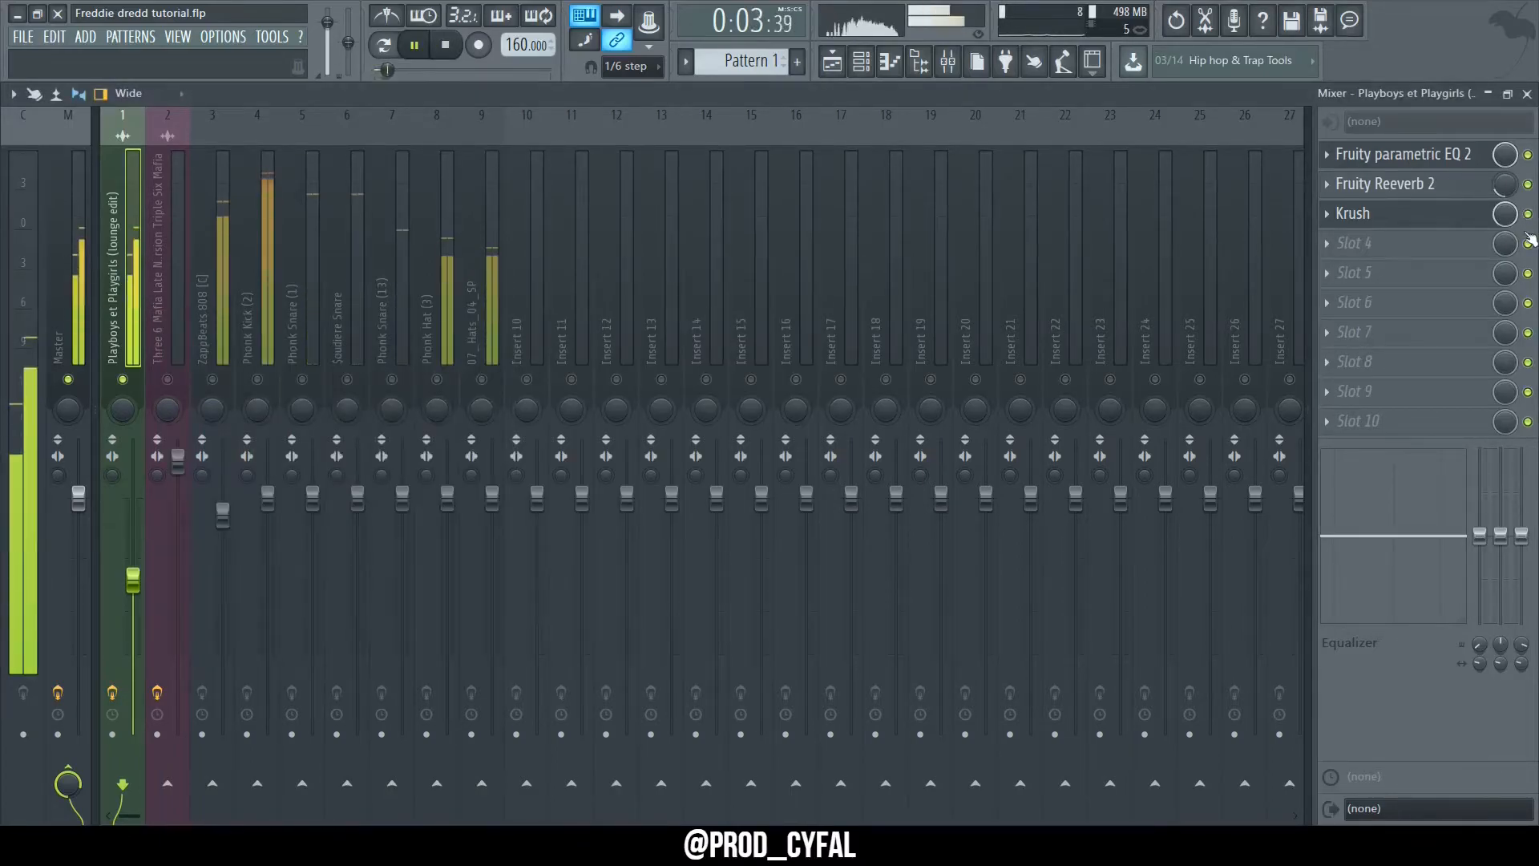
Enable Fruity Compressor, Krush, Fruity parametric EQ 2 and Fruity Reeverb 2 on the Three 6 Mafia acapella track, viewing their settings.
{"action": "key", "text": "space"}
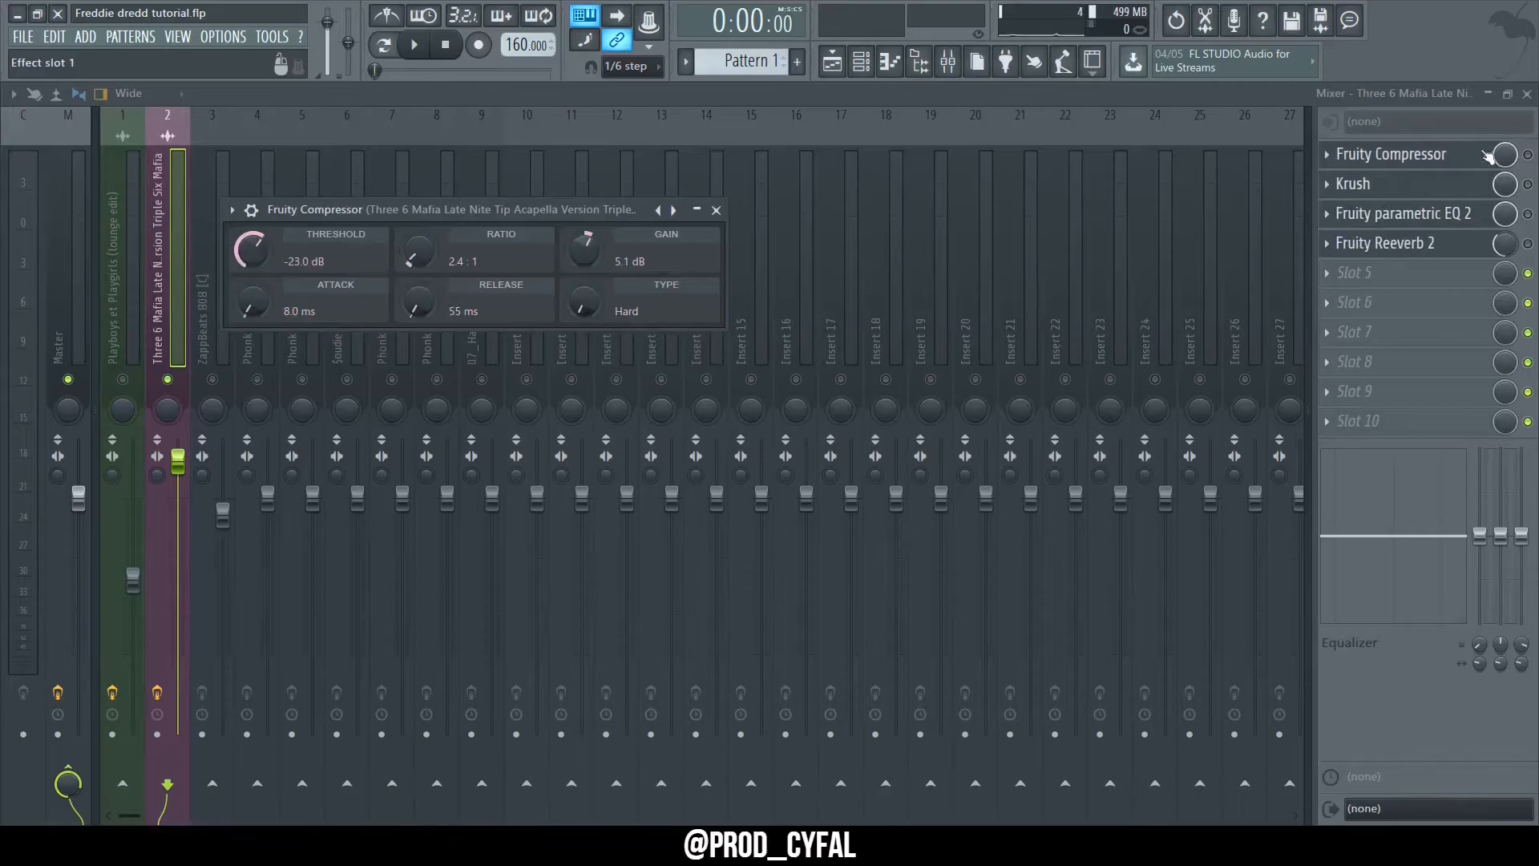
{"action": "left_click", "coordinate": [1528, 155]}
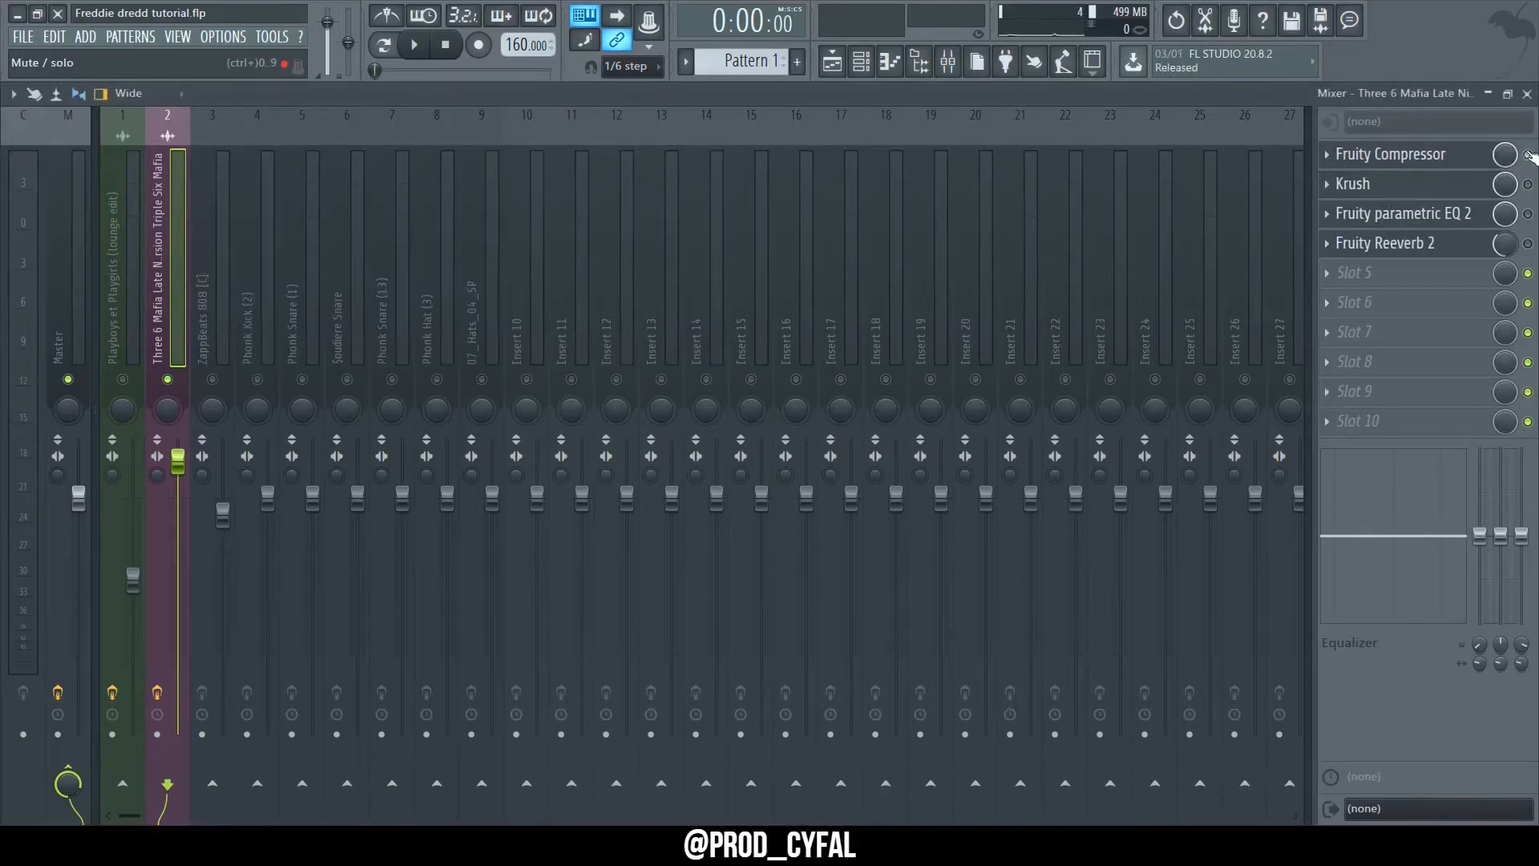
{"action": "left_click", "coordinate": [1461, 194]}
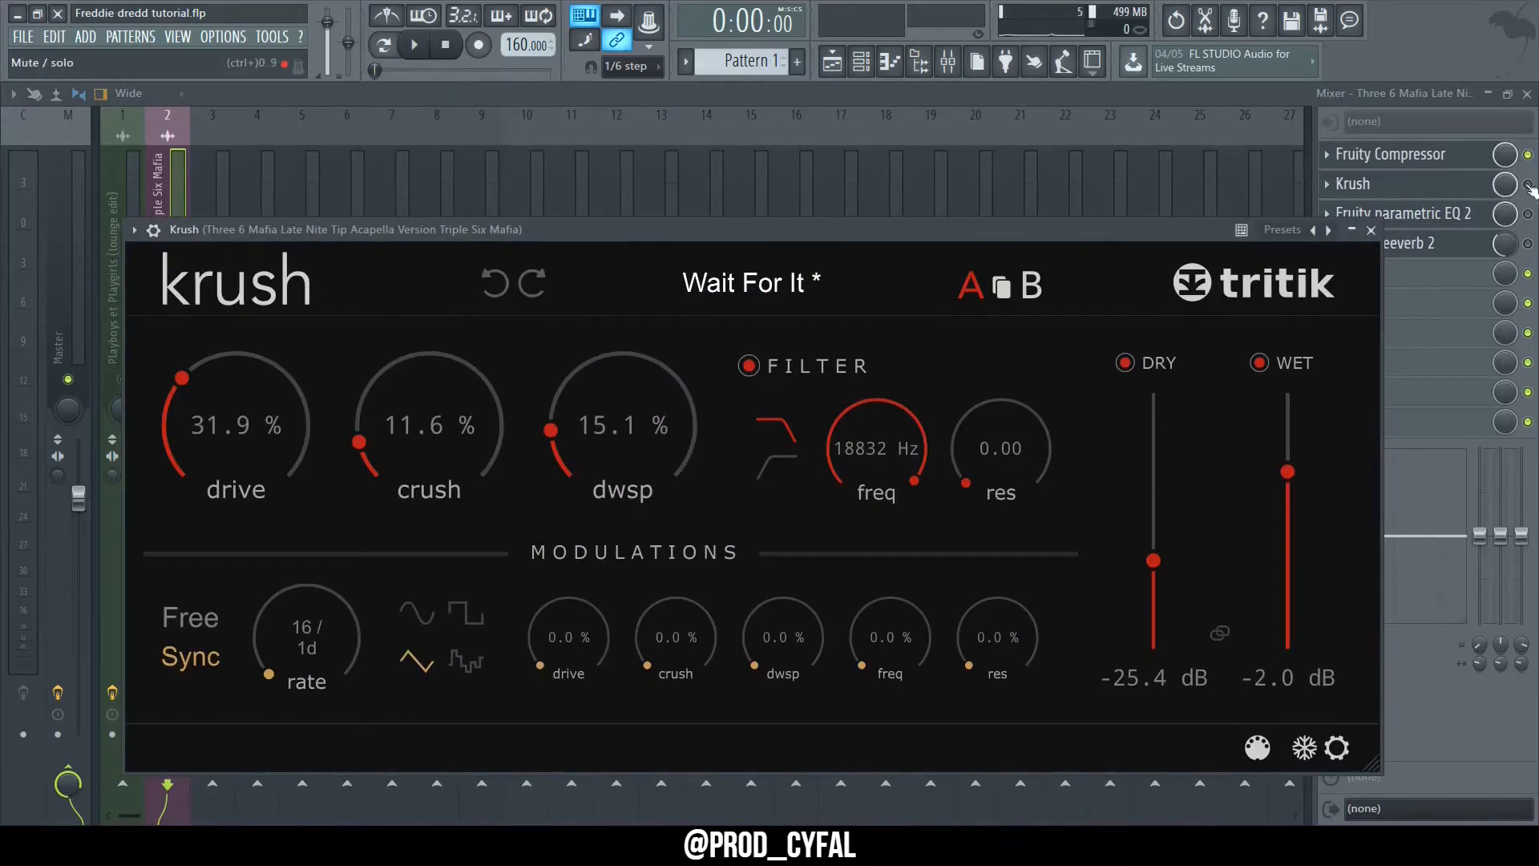
{"action": "left_click", "coordinate": [1527, 185]}
{"action": "left_click", "coordinate": [1479, 218]}
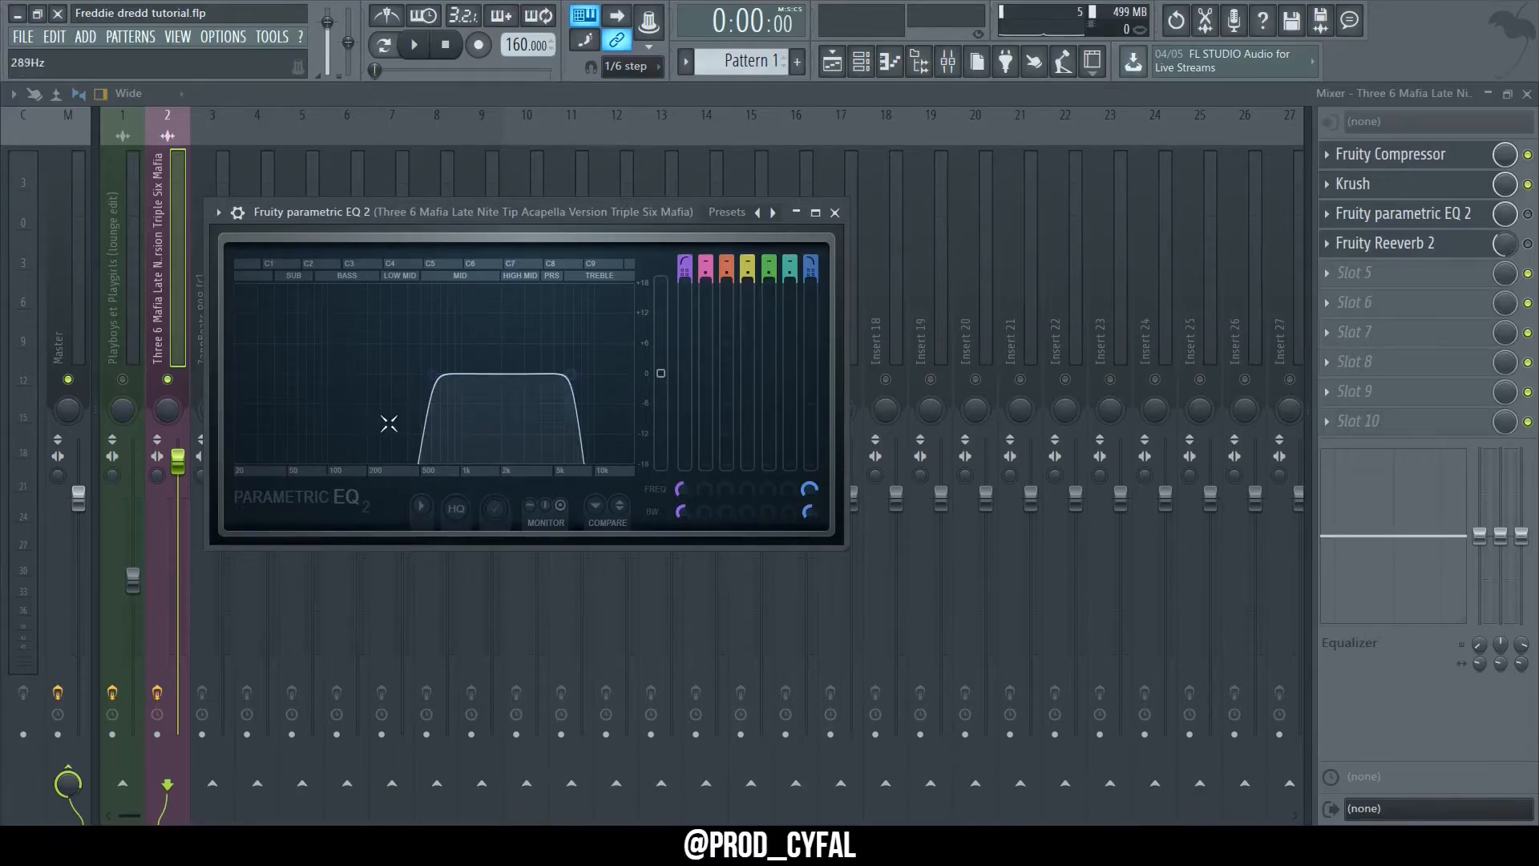
{"action": "key", "text": "Escape"}
Play the beat, unmute the Playboys et Playgirls sample and ZappBeats 808 tracks, and raise the 808's volume.
{"action": "key", "text": "space"}
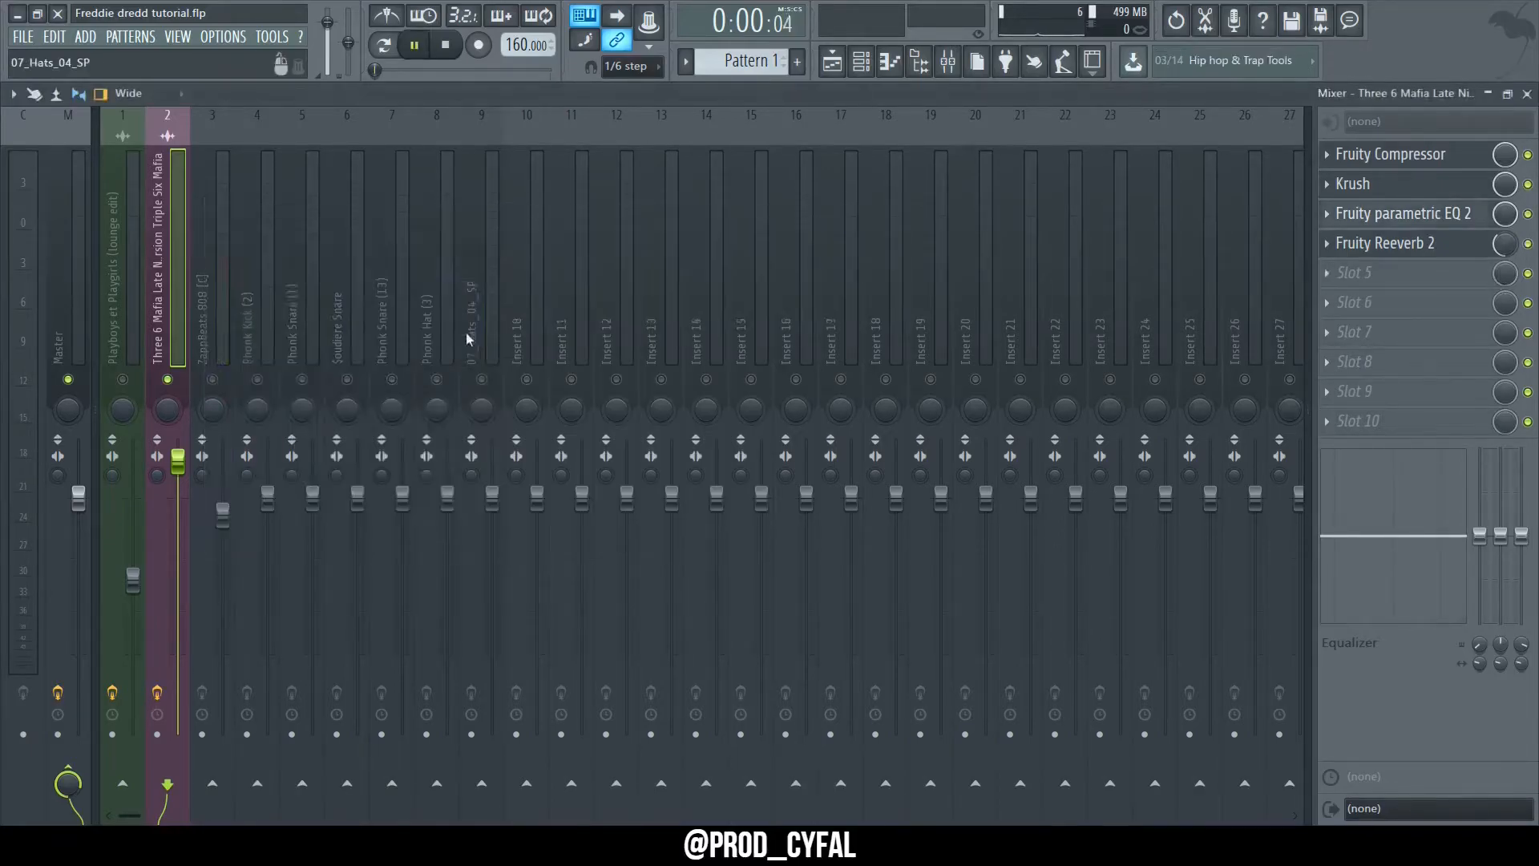
{"action": "left_click", "coordinate": [122, 380]}
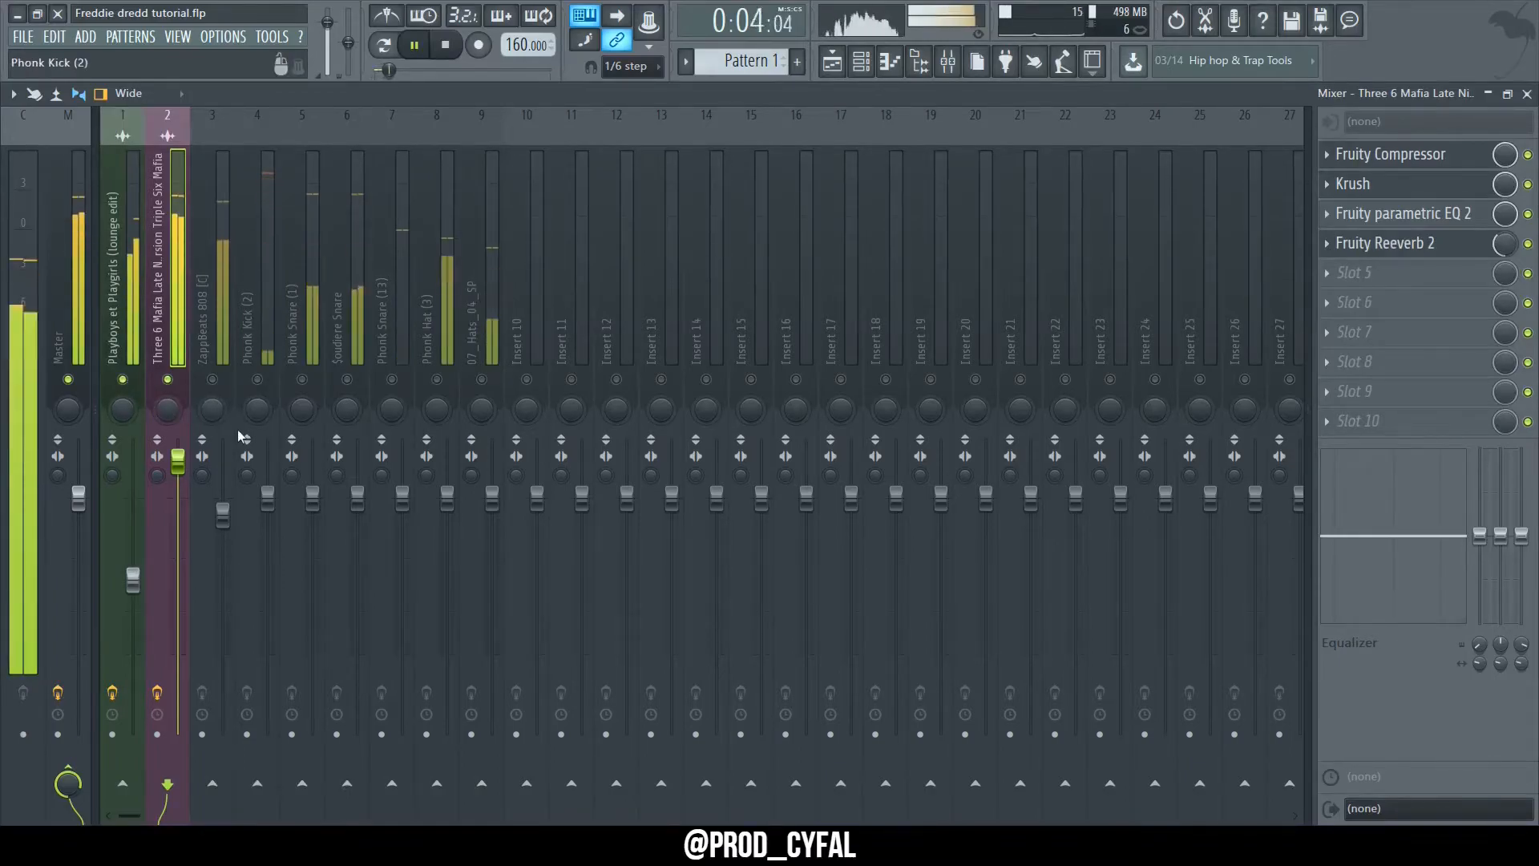
{"action": "left_click", "coordinate": [213, 380]}
{"action": "left_click_drag", "start_coordinate": [223, 516], "coordinate": [223, 489]}
{"action": "key", "text": "space"}
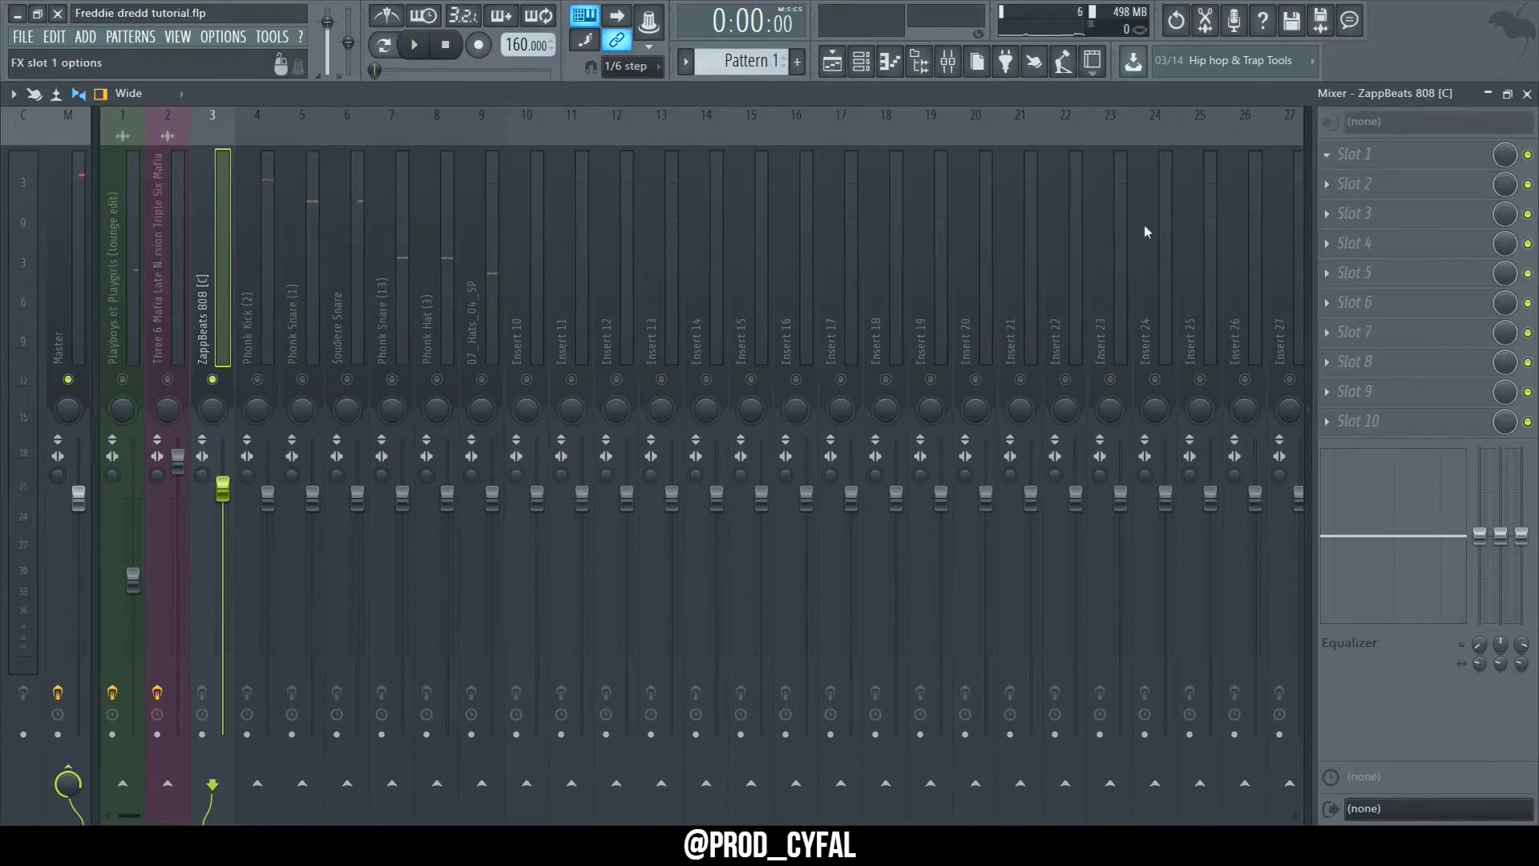
Add Fruity parametric EQ 2 to the ZappBeats 808 track, boosting band 2 slightly and cutting band 7.
{"action": "left_click", "coordinate": [1112, 269]}
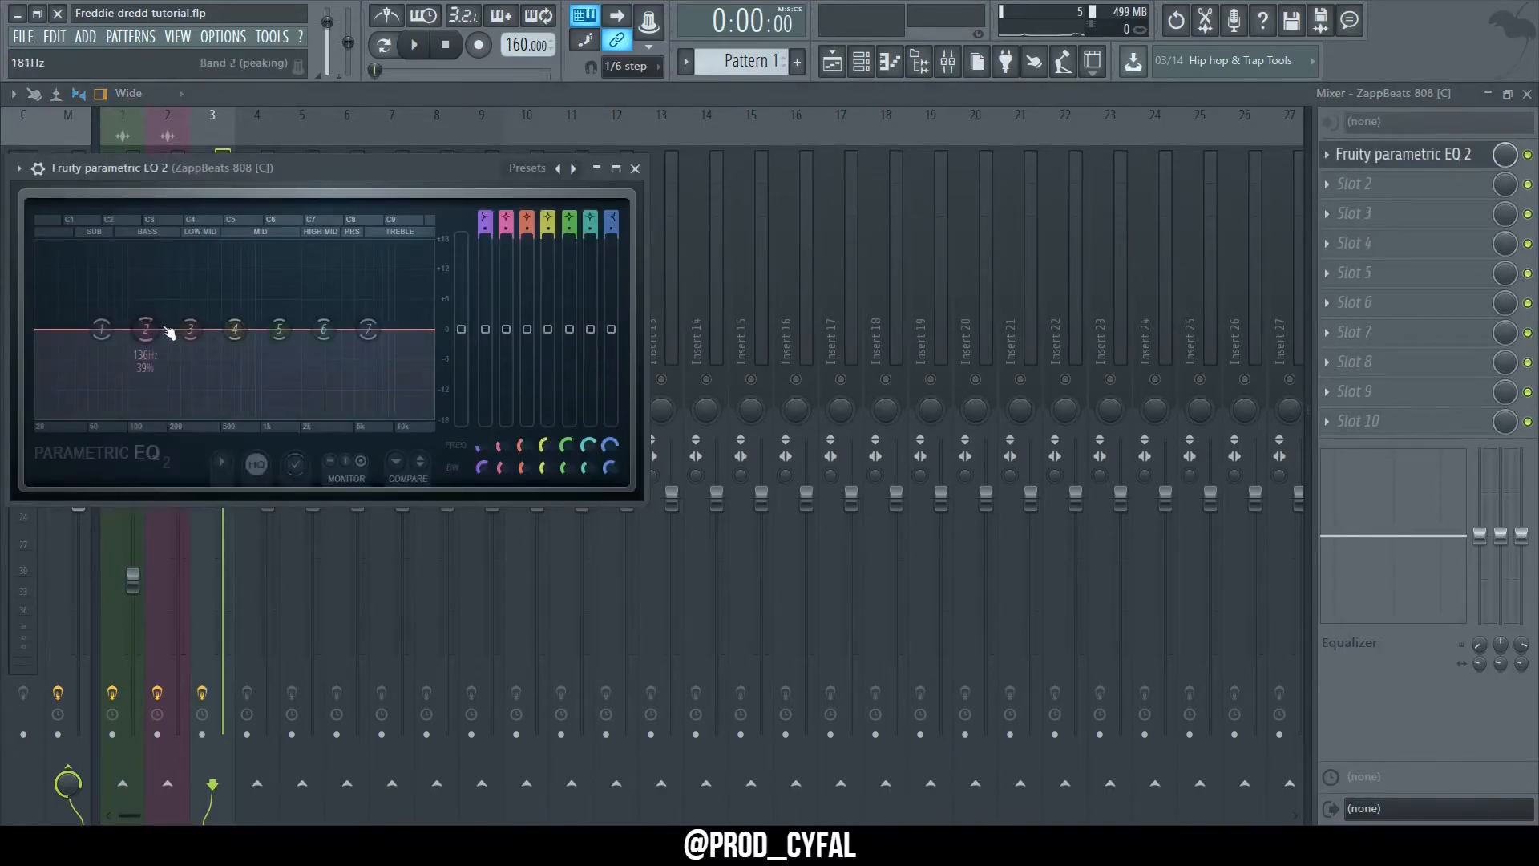
{"action": "key", "text": "space"}
{"action": "mouse_move", "coordinate": [146, 328]}
{"action": "left_mouse_down"}
{"action": "mouse_move", "coordinate": [127, 293]}
{"action": "mouse_move", "coordinate": [101, 334]}
{"action": "mouse_move", "coordinate": [149, 311]}
{"action": "left_mouse_up"}
{"action": "left_click_drag", "start_coordinate": [368, 328], "coordinate": [342, 377]}
{"action": "left_click", "coordinate": [634, 168]}
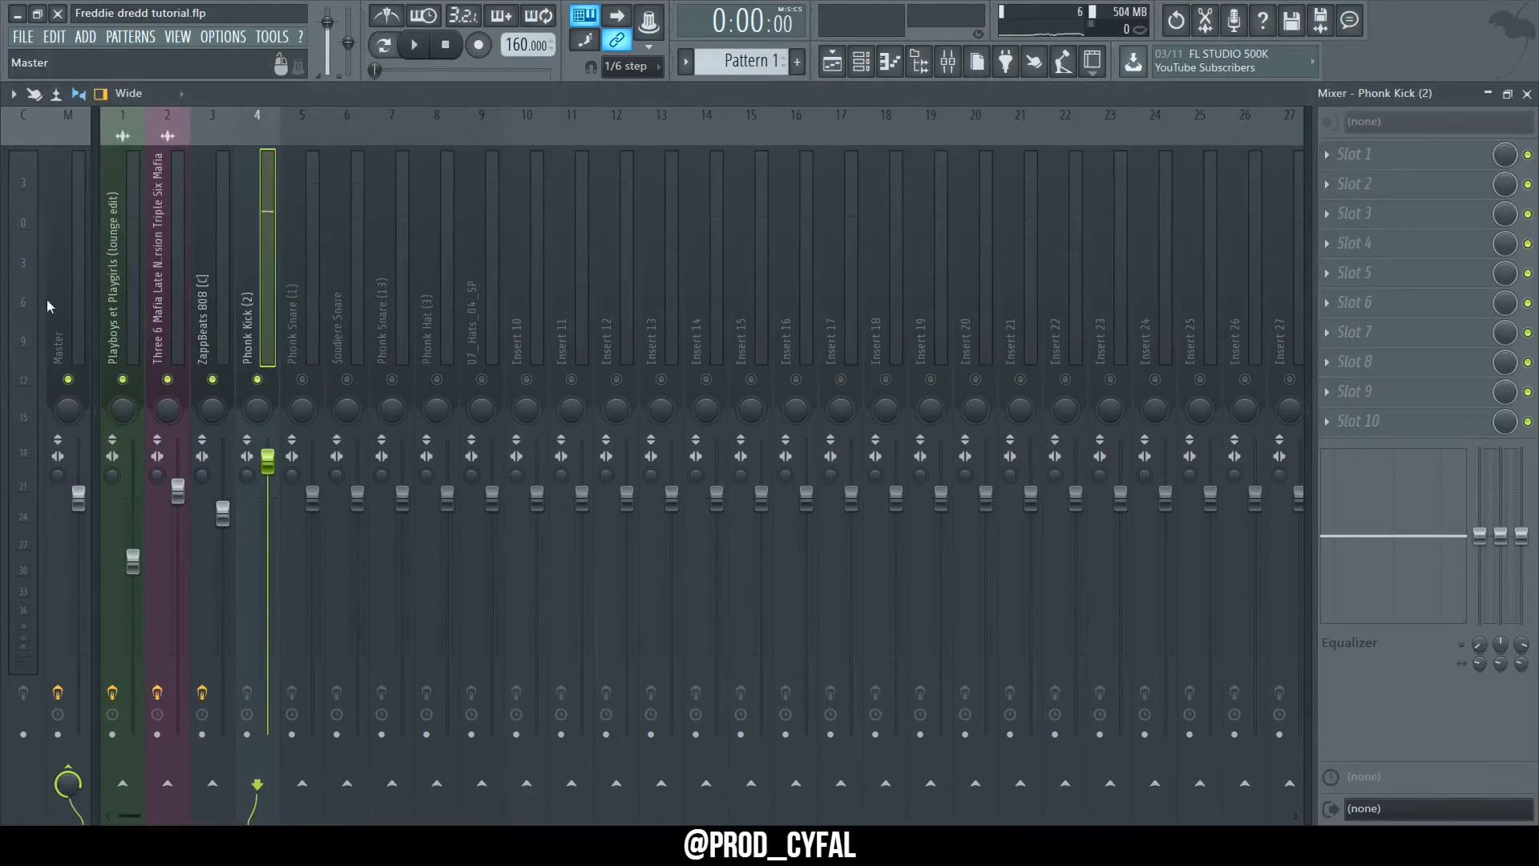
Compare the mix with the master track's Fruity Limiter bypassed and enabled.
{"action": "left_click", "coordinate": [66, 290]}
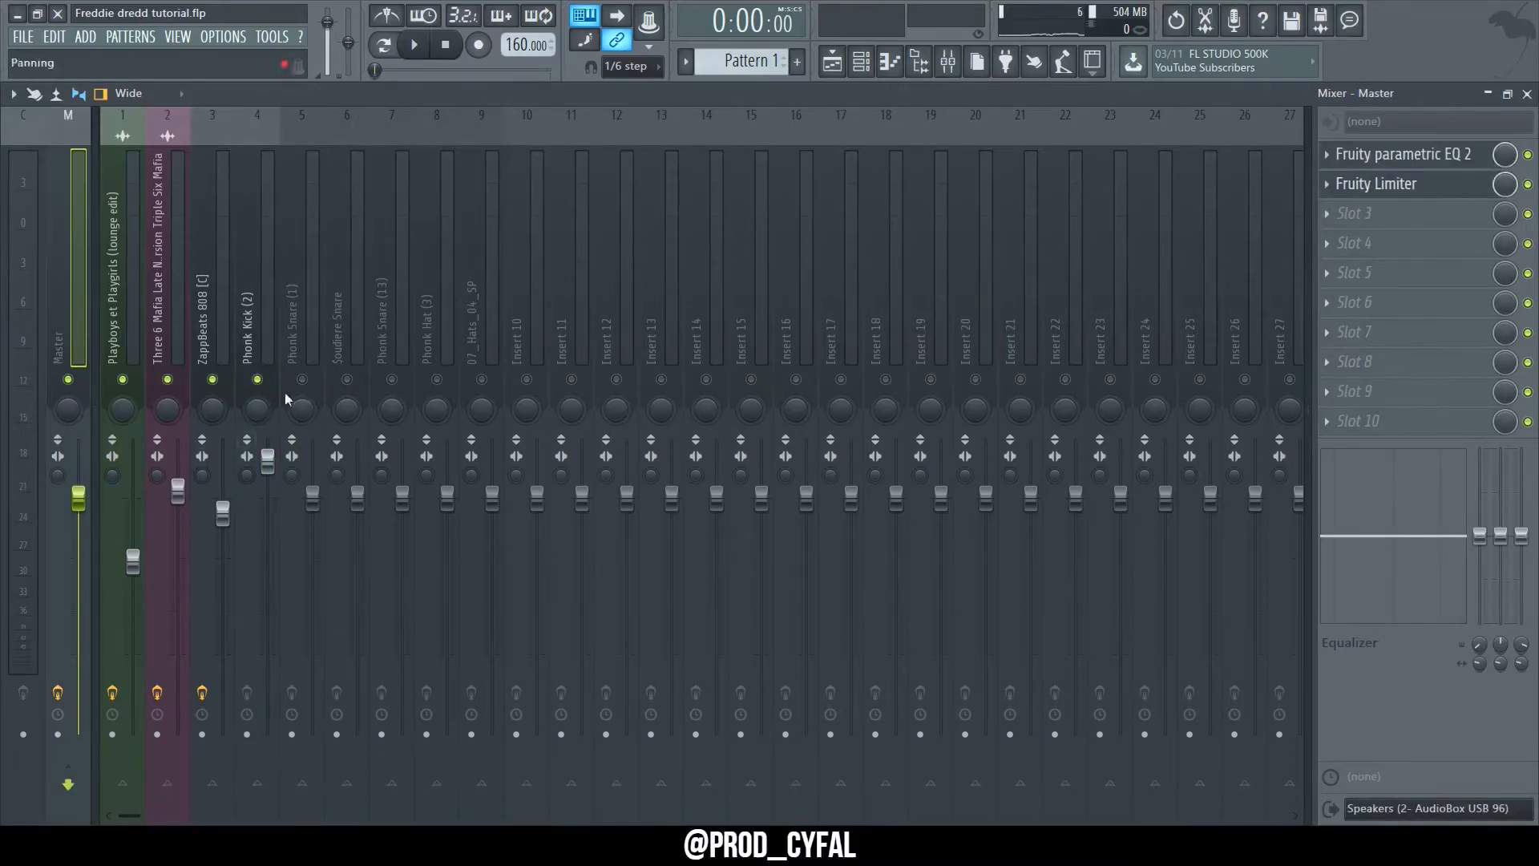
{"action": "left_click", "coordinate": [1528, 185]}
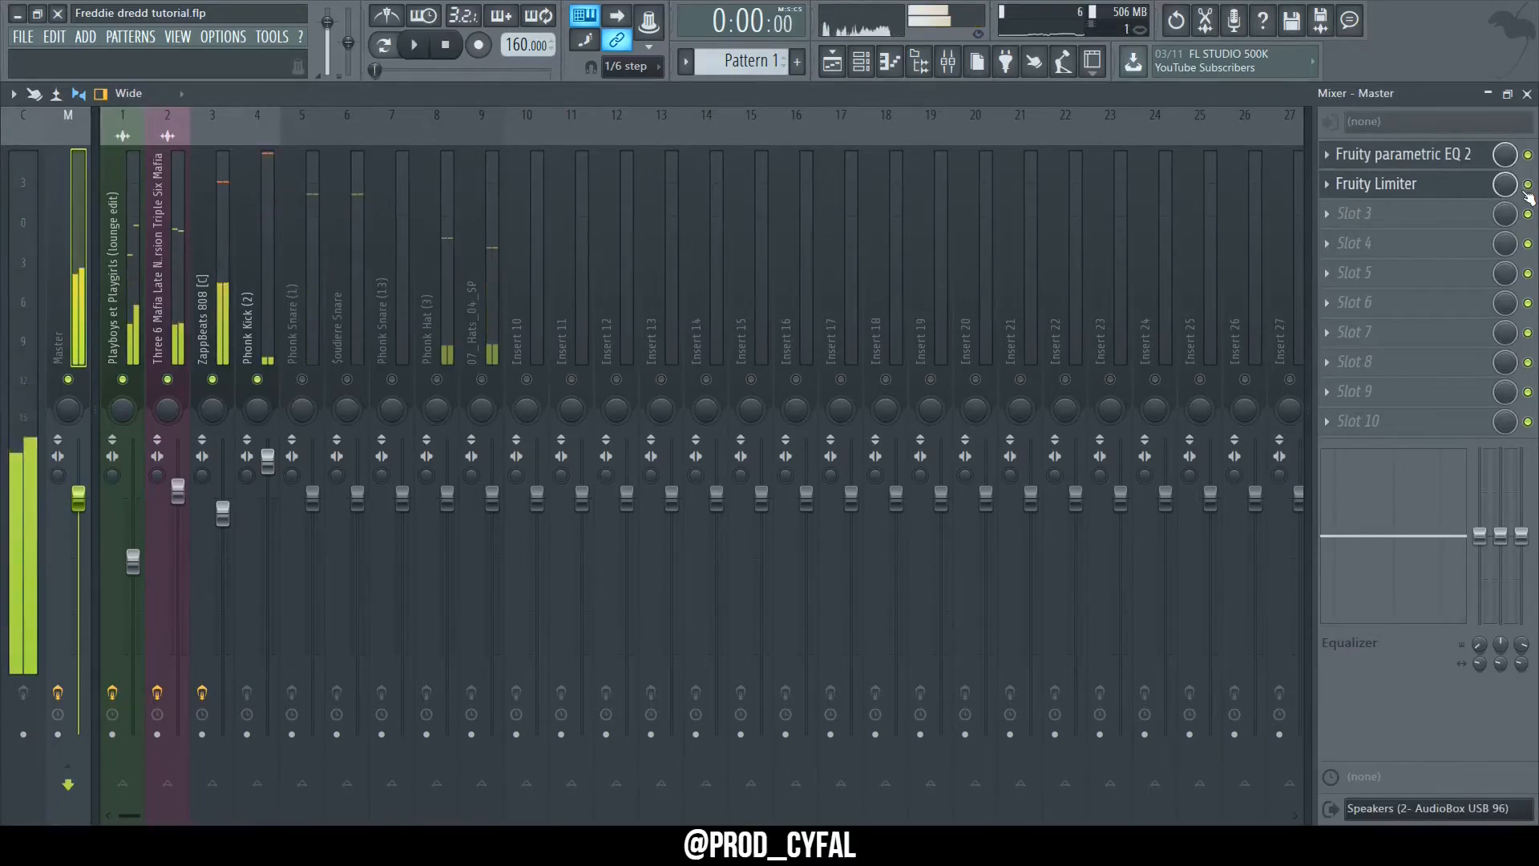
{"action": "left_click", "coordinate": [1528, 186]}
{"action": "key", "text": "space"}
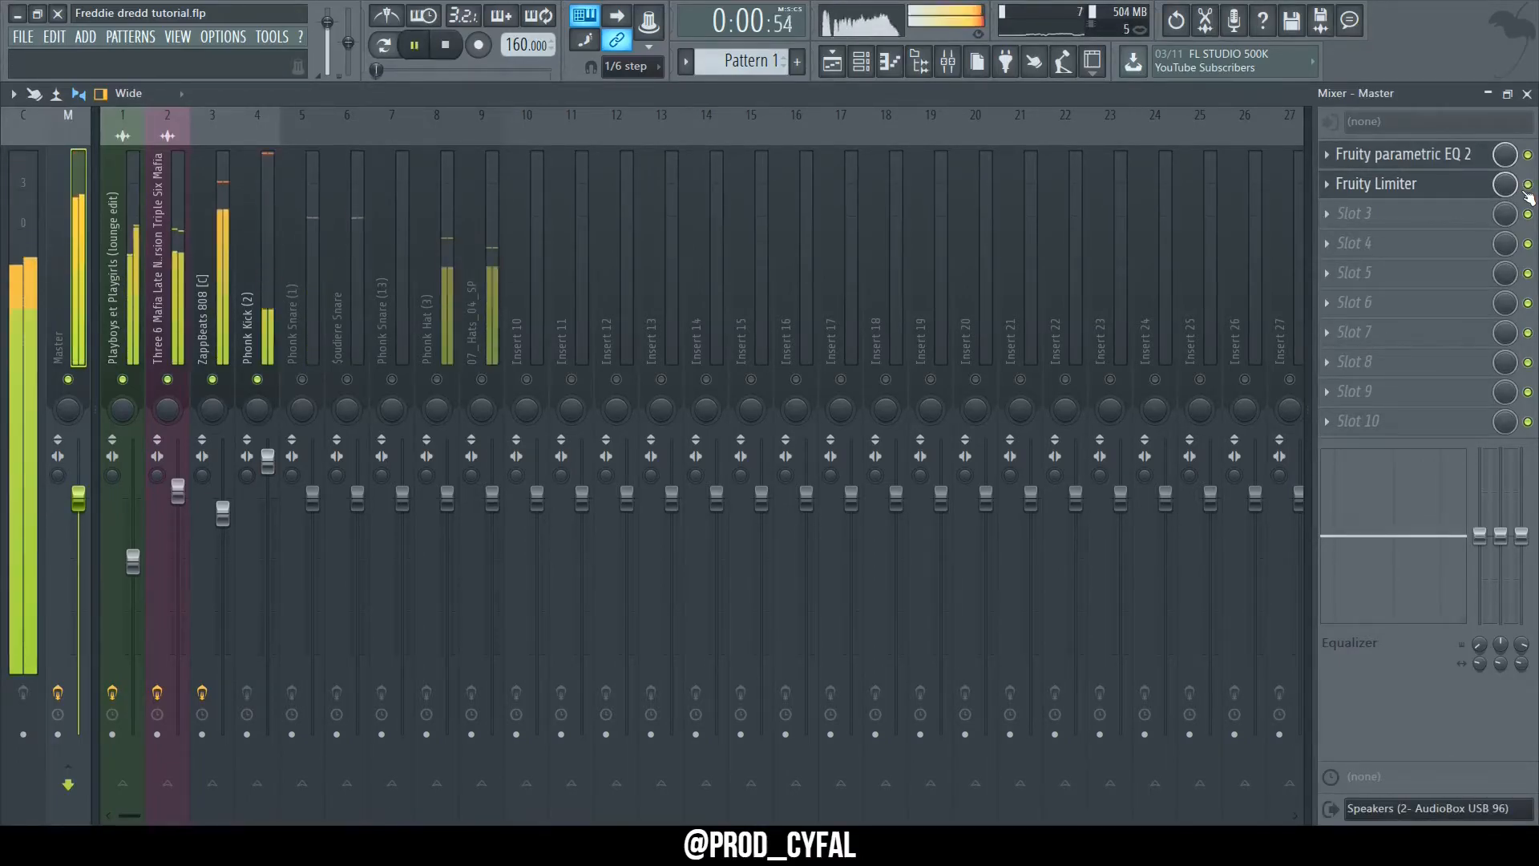
{"action": "key", "text": "space"}
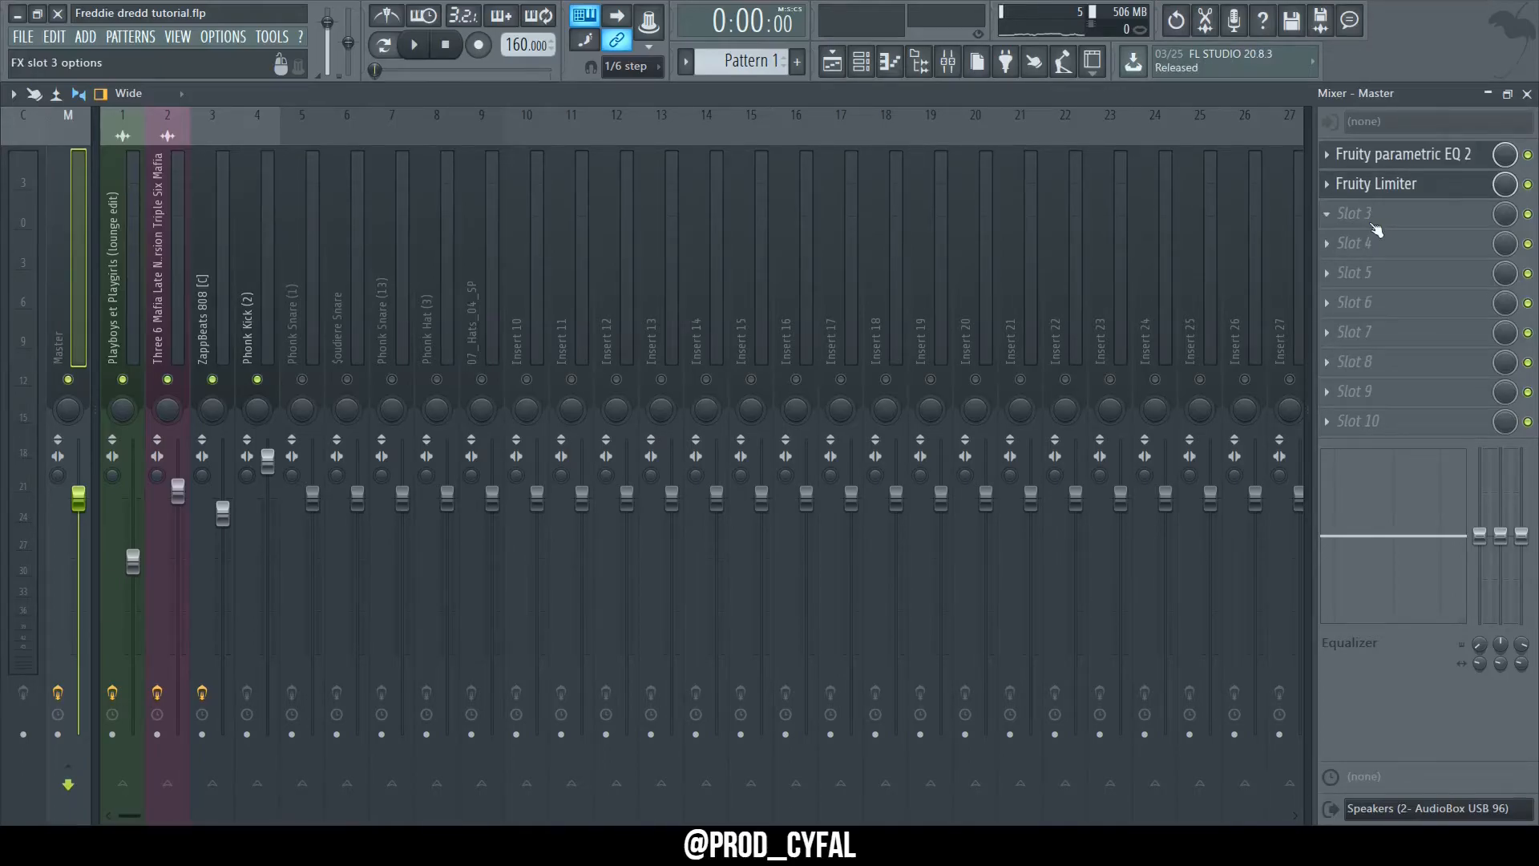
Raise the Phonk Kick (2) volume and solo the kick together with the ZappBeats 808 track.
{"action": "left_click", "coordinate": [264, 478]}
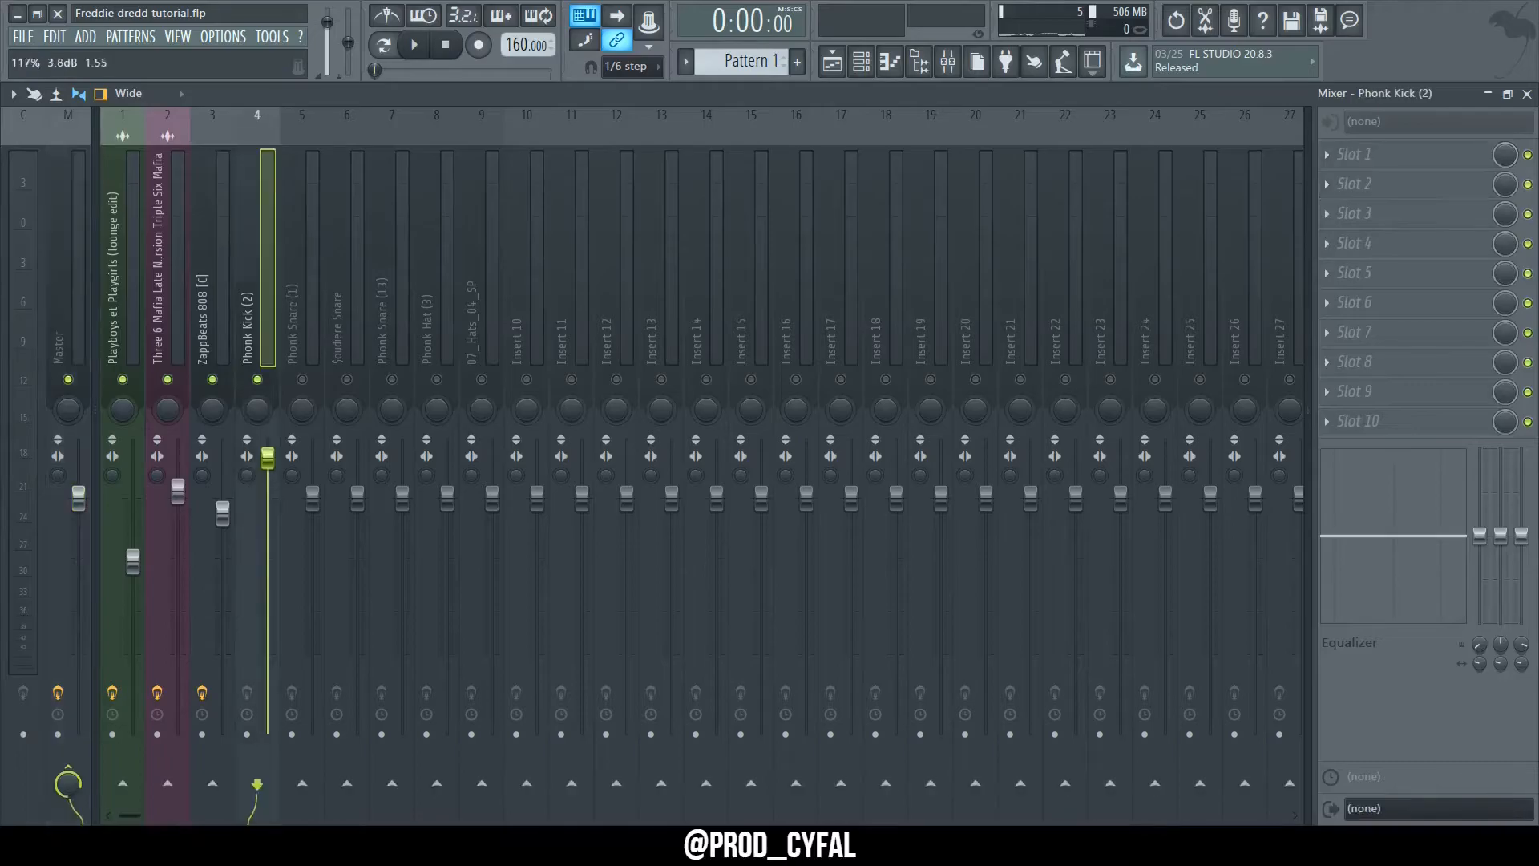
{"action": "right_click", "coordinate": [257, 379]}
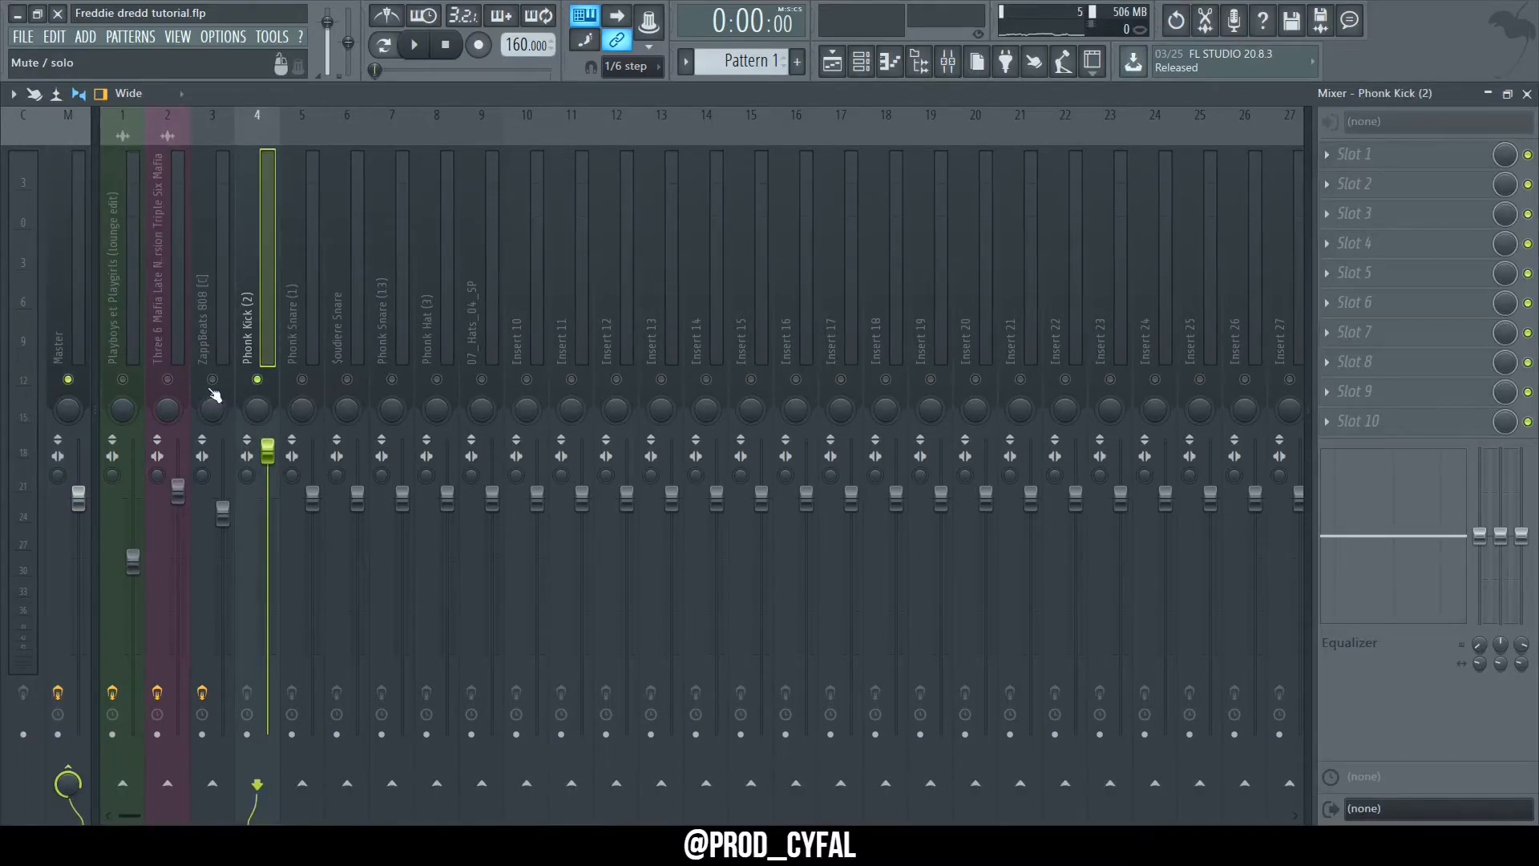
{"action": "left_click", "coordinate": [212, 380]}
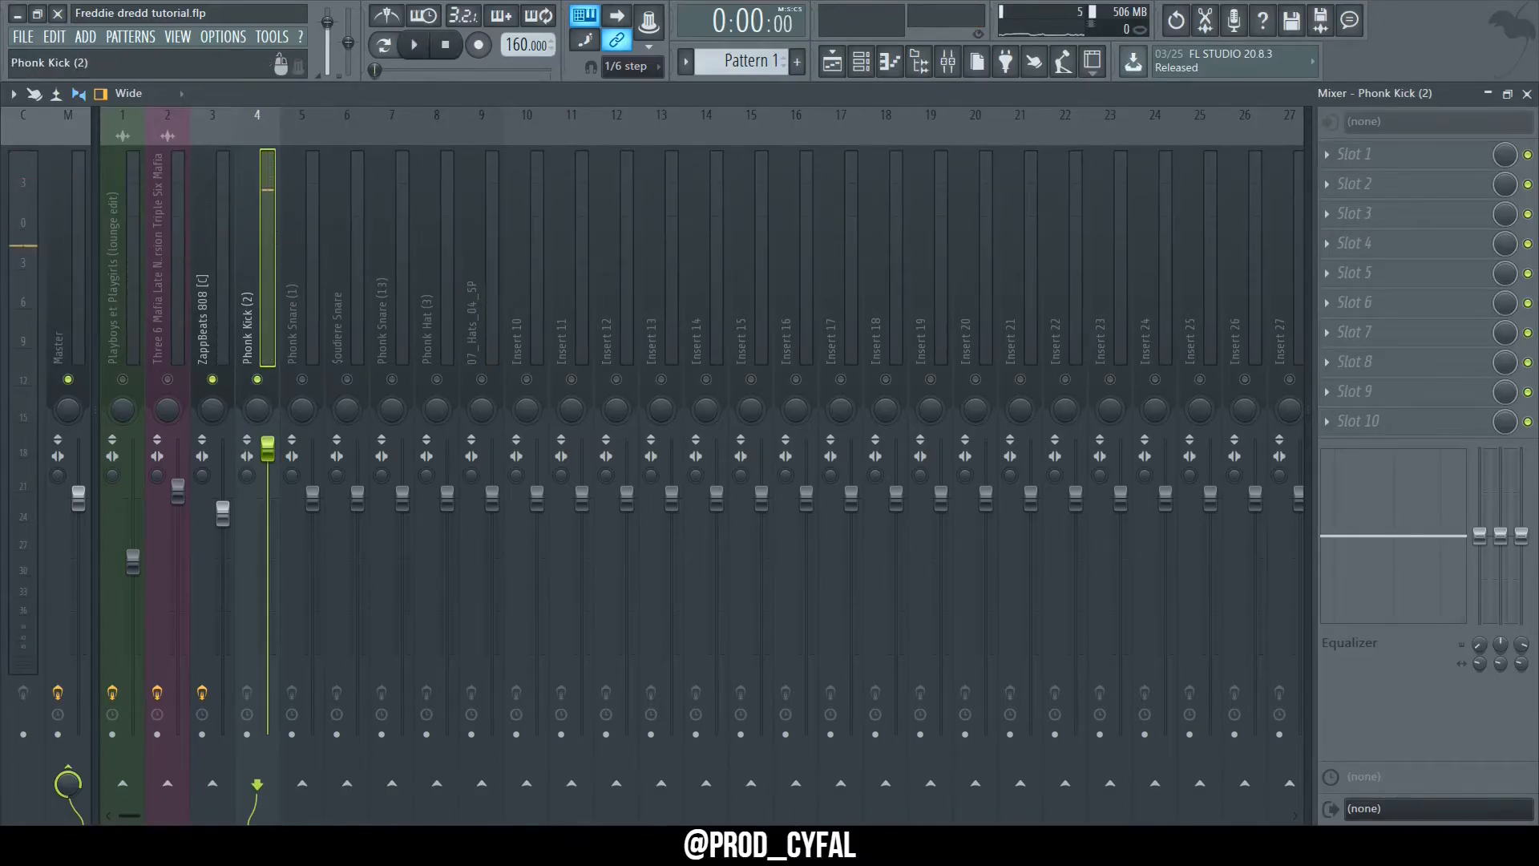
Sidechain Phonk Kick (2) to the ZappBeats 808 track and set its Fruity Limiter compressor threshold to about -7.5 dB.
{"action": "left_click", "coordinate": [219, 791]}
{"action": "left_click", "coordinate": [207, 278]}
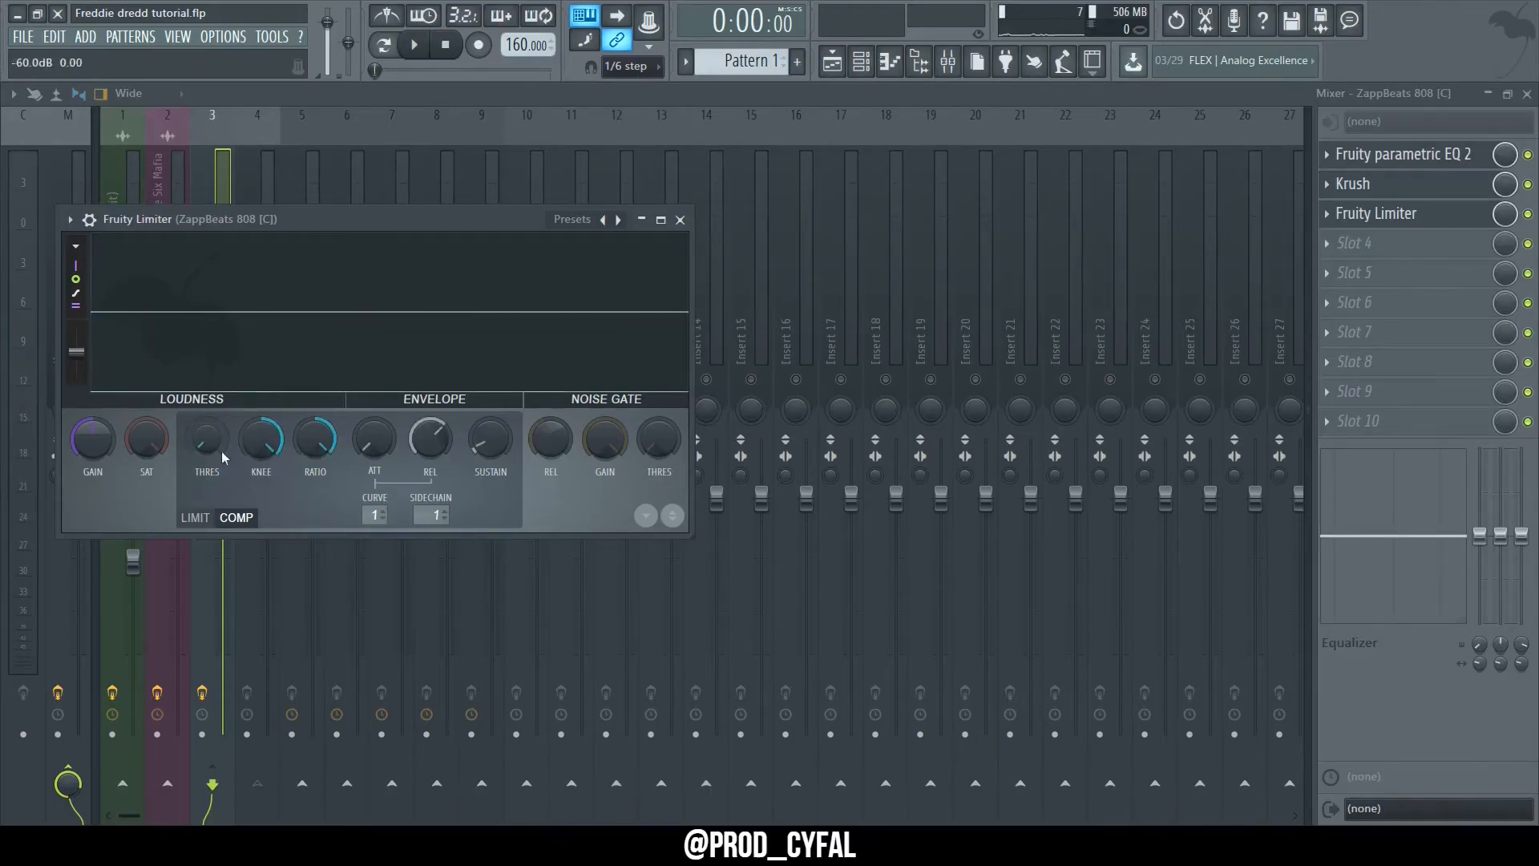
{"action": "key", "text": "space"}
{"action": "mouse_move", "coordinate": [204, 445]}
{"action": "left_mouse_down"}
{"action": "mouse_move", "coordinate": [205, 481]}
{"action": "mouse_move", "coordinate": [204, 443]}
{"action": "left_mouse_up"}
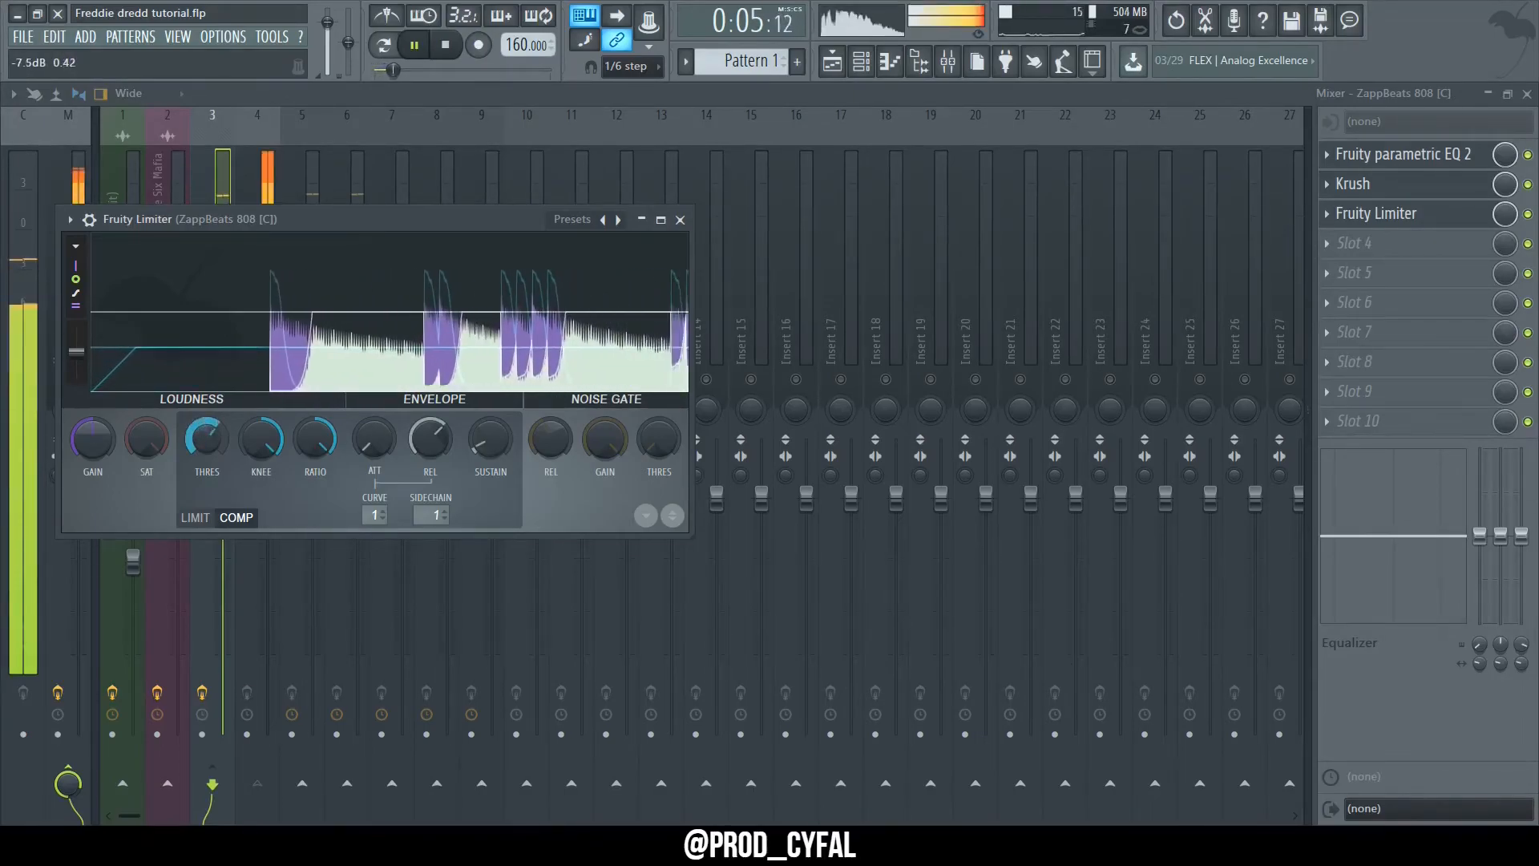
{"action": "left_click", "coordinate": [82, 174]}
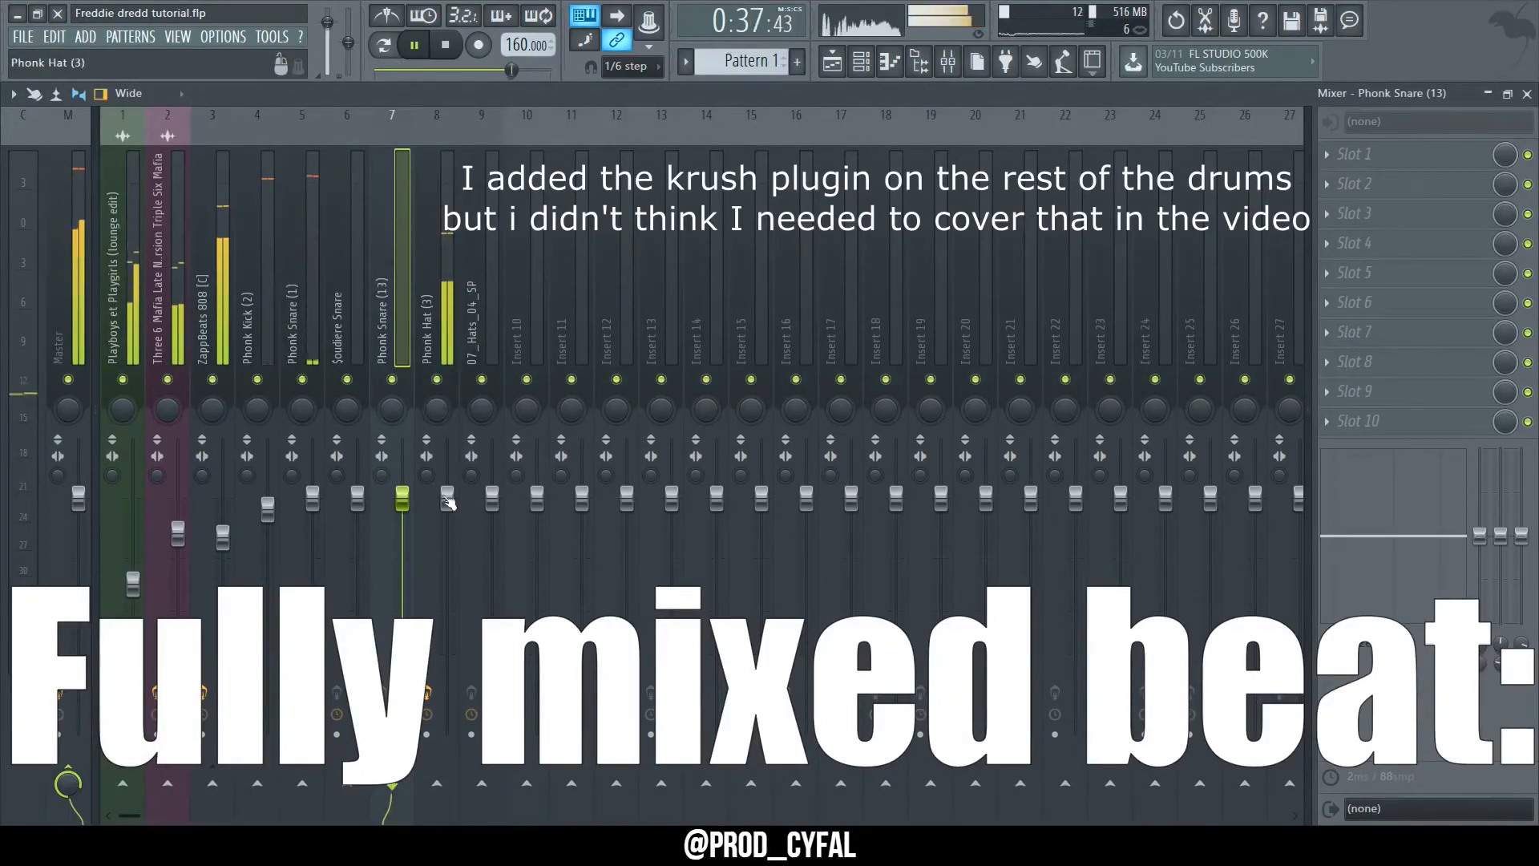
Lower the Phonk Hat (3) track slightly and raise Phonk Snare (1) to about 3.1 dB during playback.
{"action": "left_click_drag", "start_coordinate": [448, 504], "coordinate": [448, 518]}
{"action": "left_click", "coordinate": [313, 498]}
{"action": "left_click_drag", "start_coordinate": [312, 498], "coordinate": [312, 465]}
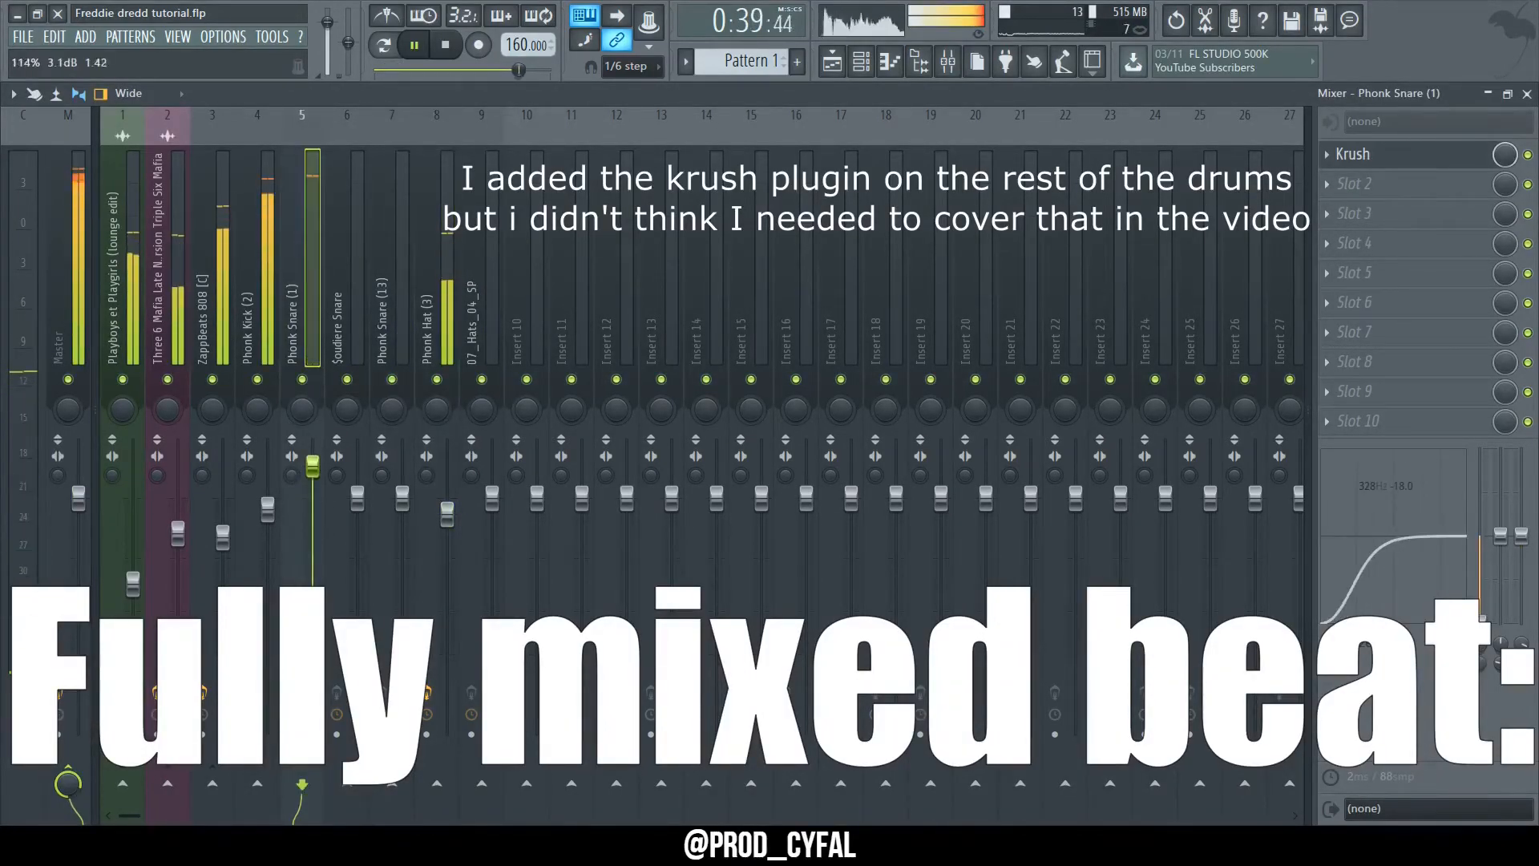
{"action": "left_click_drag", "start_coordinate": [1421, 543], "coordinate": [1425, 531]}
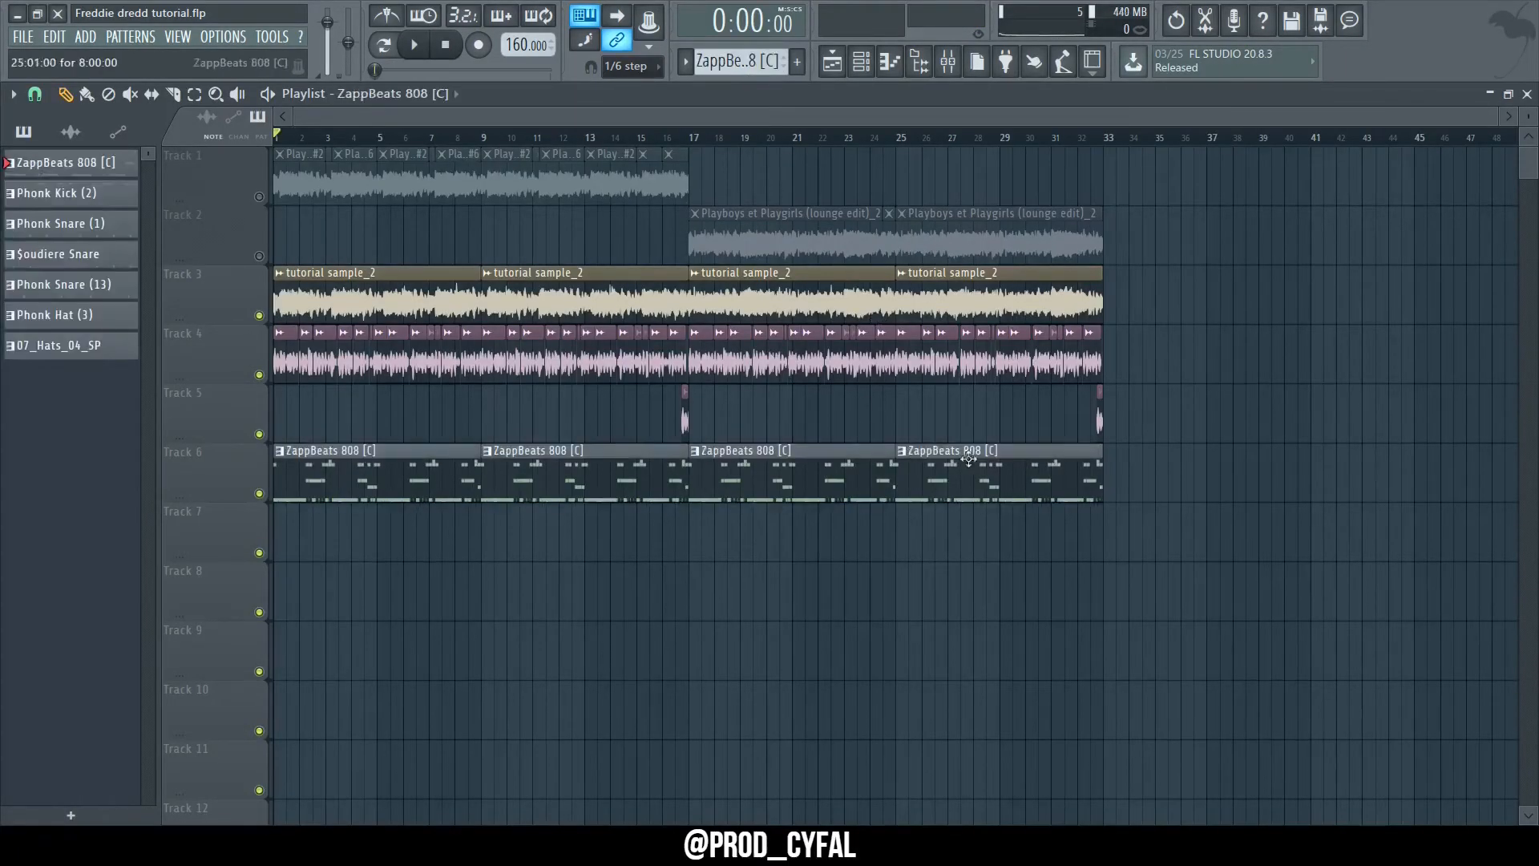
Replace the 808 clips on Track 6 with all seven 808 and drum patterns, each on its own track from bar 1.
{"action": "left_click_drag", "start_coordinate": [1143, 446], "coordinate": [92, 681]}
{"action": "key", "text": "Delete"}
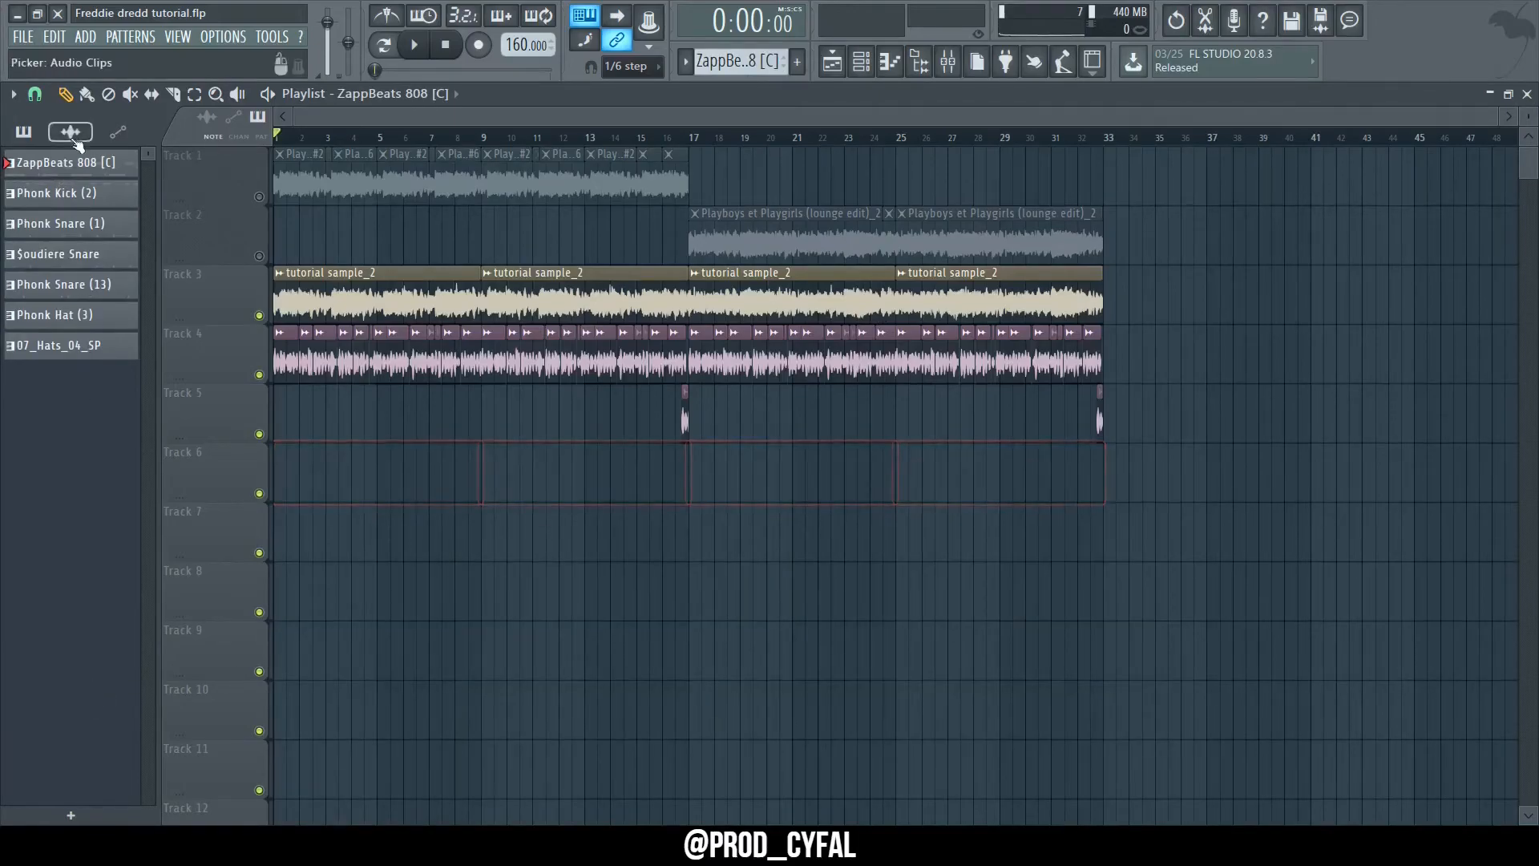
{"action": "left_click", "coordinate": [69, 348]}
{"action": "left_click_drag", "start_coordinate": [90, 172], "coordinate": [228, 642]}
{"action": "left_click_drag", "start_coordinate": [237, 485], "coordinate": [238, 481]}
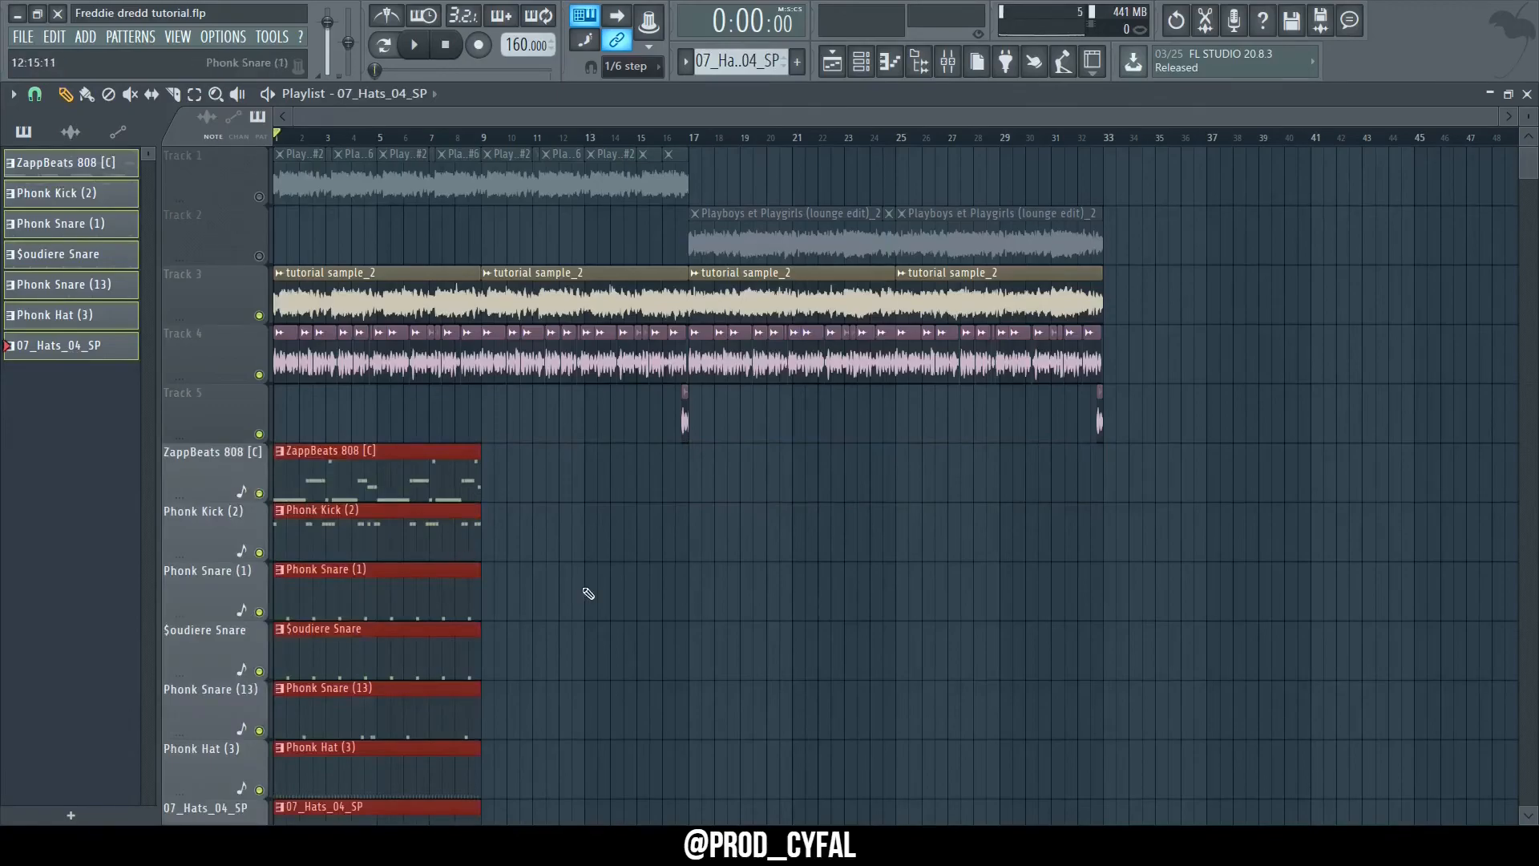
Duplicate the 808 and drum pattern clips three times so they fill the playlist up to bar 33.
{"action": "key", "text": "ctrl+b"}
{"action": "key", "text": "ctrl+b"}
{"action": "key", "text": "ctrl+b"}
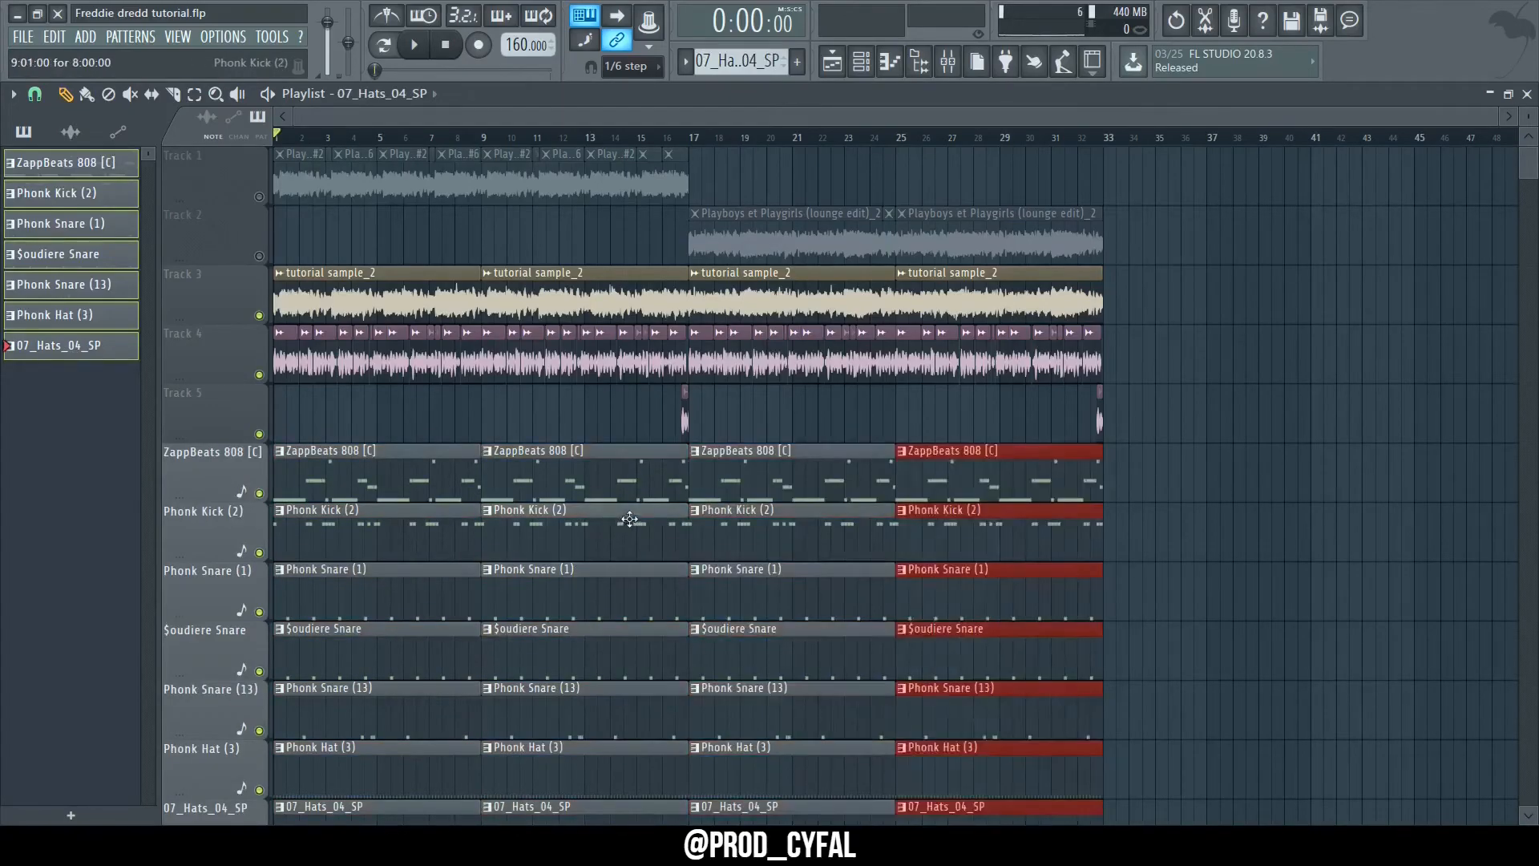
{"action": "key", "text": "ctrl+d"}
Delete the first eight bars of all 808 and drum pattern clips to leave a sample intro.
{"action": "scroll", "coordinate": [1195, 451], "scroll_direction": "down", "scroll_amount": 3}
{"action": "scroll", "coordinate": [1187, 417], "scroll_direction": "up", "scroll_amount": 2}
{"action": "scroll", "coordinate": [1172, 375], "scroll_direction": "down", "scroll_amount": 5}
{"action": "scroll", "coordinate": [1176, 366], "scroll_direction": "up", "scroll_amount": 6}
{"action": "scroll", "coordinate": [1175, 366], "scroll_direction": "down", "scroll_amount": 1}
{"action": "left_click_drag", "start_coordinate": [413, 718], "coordinate": [138, 260]}
{"action": "scroll", "coordinate": [697, 425], "scroll_direction": "up", "scroll_amount": 2}
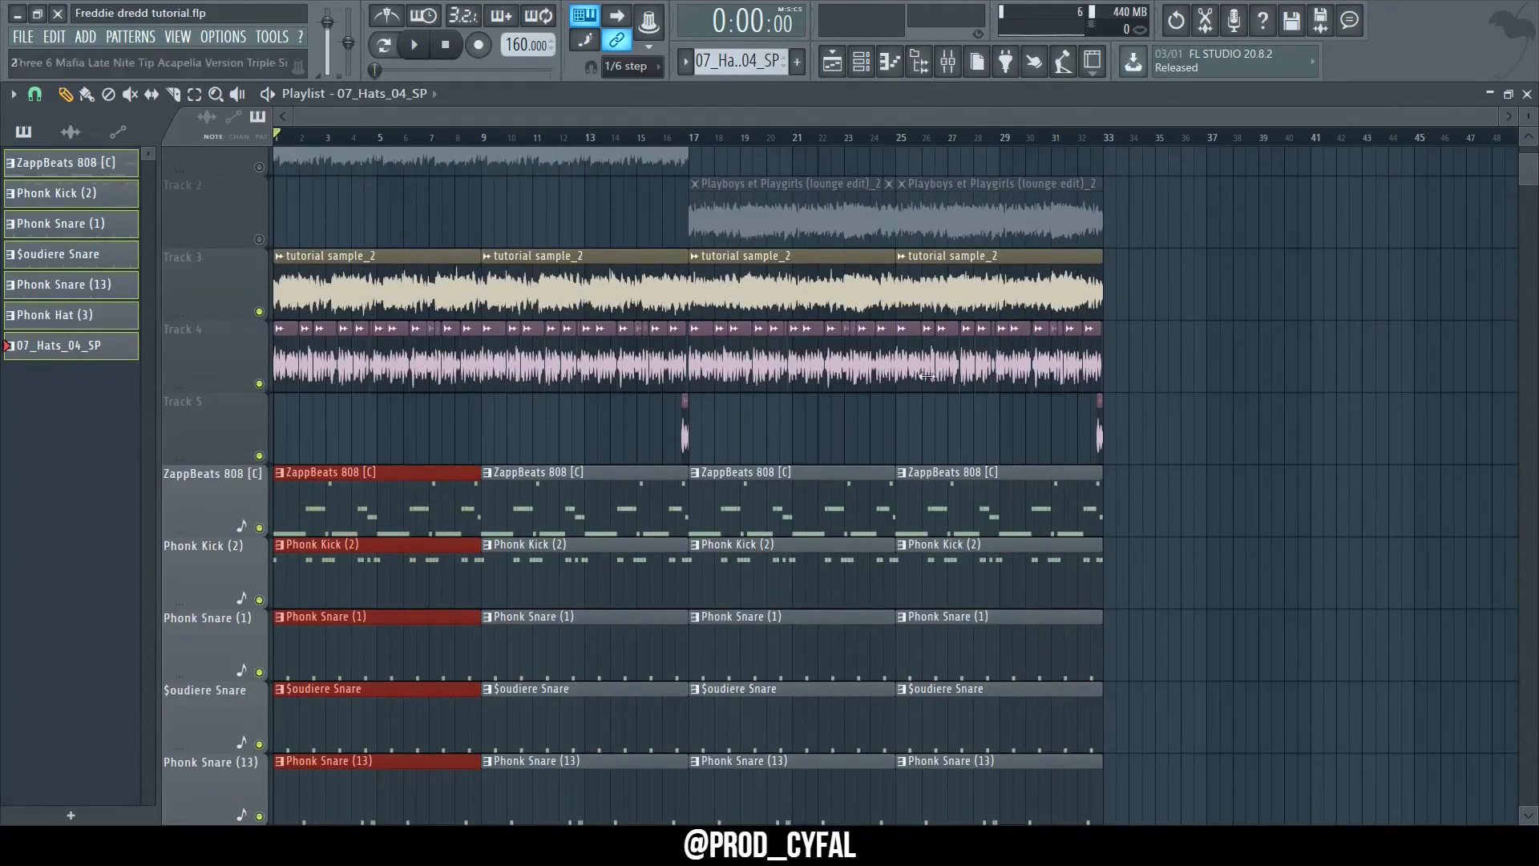
{"action": "key", "text": "Delete"}
Extend the tutorial sample_2 clips by eight bars and make the vocal chops start at bar 9.
{"action": "left_click_drag", "start_coordinate": [1192, 250], "coordinate": [994, 423]}
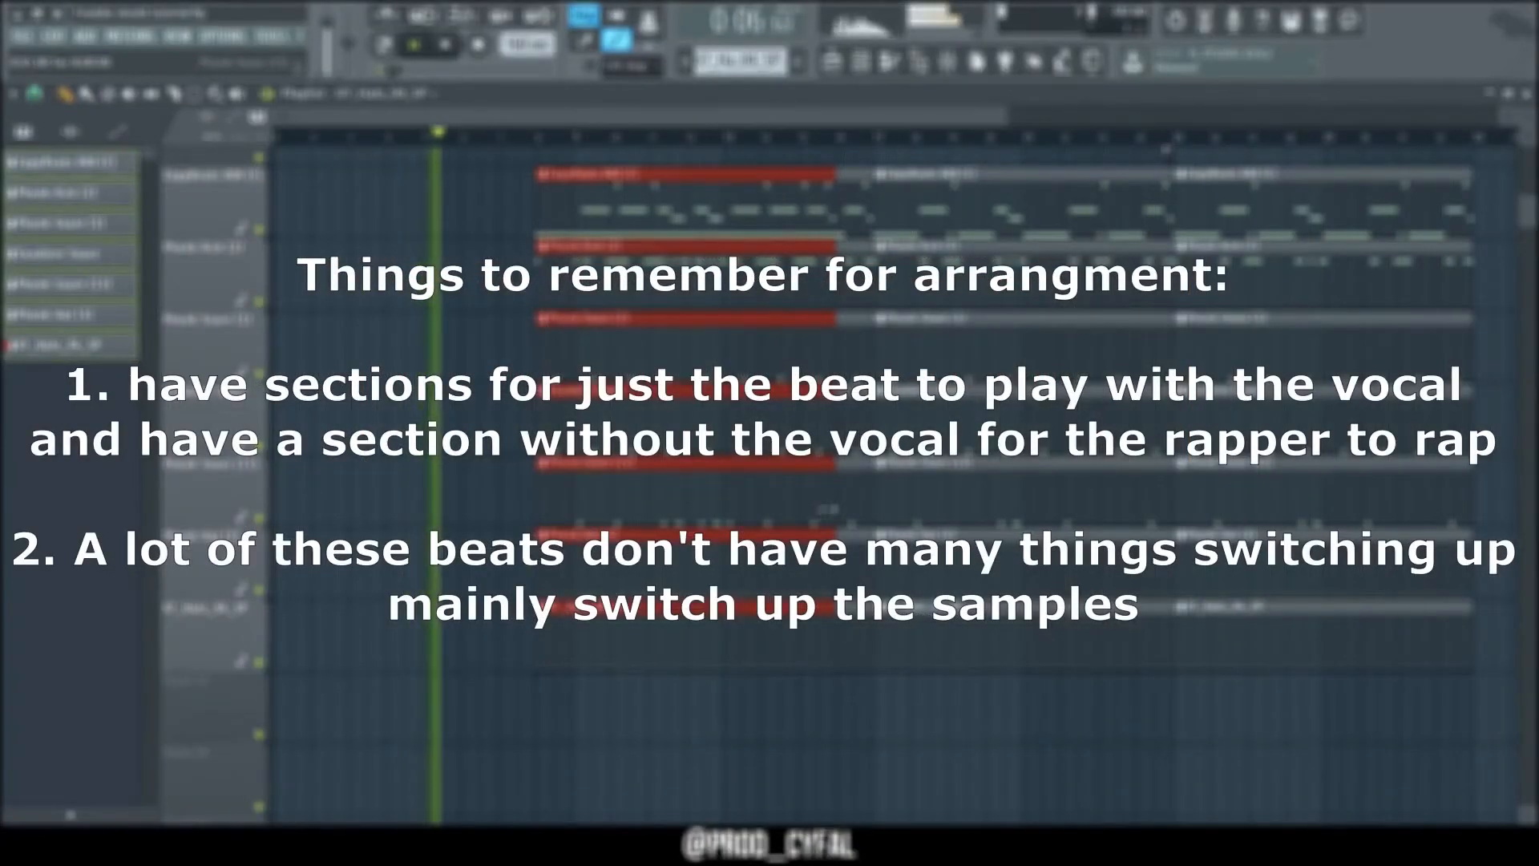
{"action": "left_click_drag", "start_coordinate": [828, 509], "coordinate": [818, 654]}
{"action": "scroll", "coordinate": [541, 565], "scroll_direction": "up", "scroll_amount": 5}
{"action": "key", "text": "ctrl+b"}
{"action": "key", "text": "Delete"}
{"action": "scroll", "coordinate": [745, 656], "scroll_direction": "down", "scroll_amount": 4}
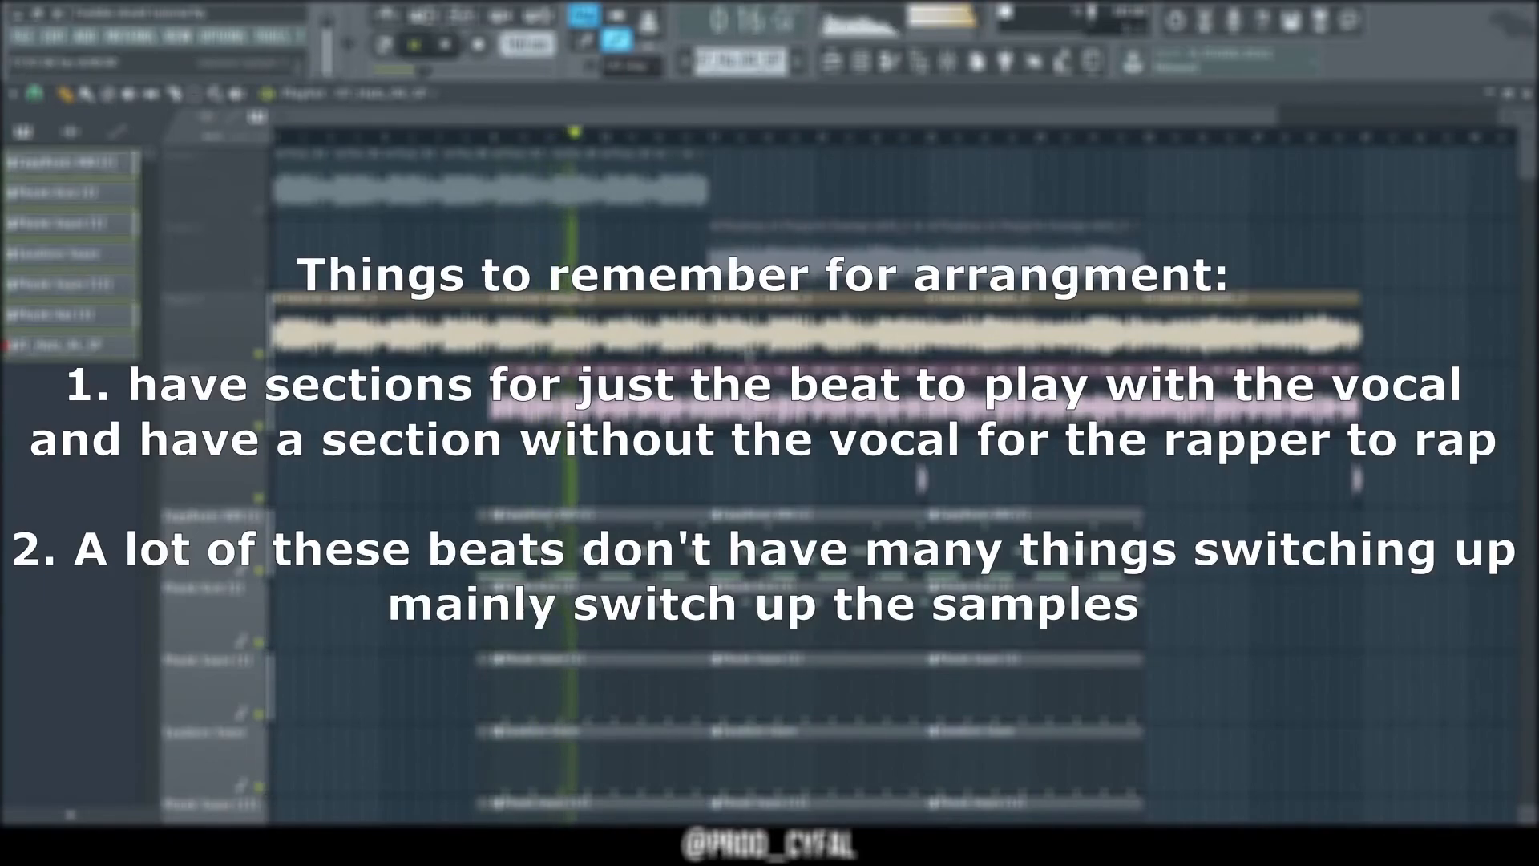
Delete the vocal clips on Tracks 4 and 5 from bar 25 onward, leaving a section without vocals.
{"action": "left_click", "coordinate": [750, 353], "text": "ctrl"}
{"action": "left_click_drag", "start_coordinate": [939, 394], "coordinate": [1389, 484]}
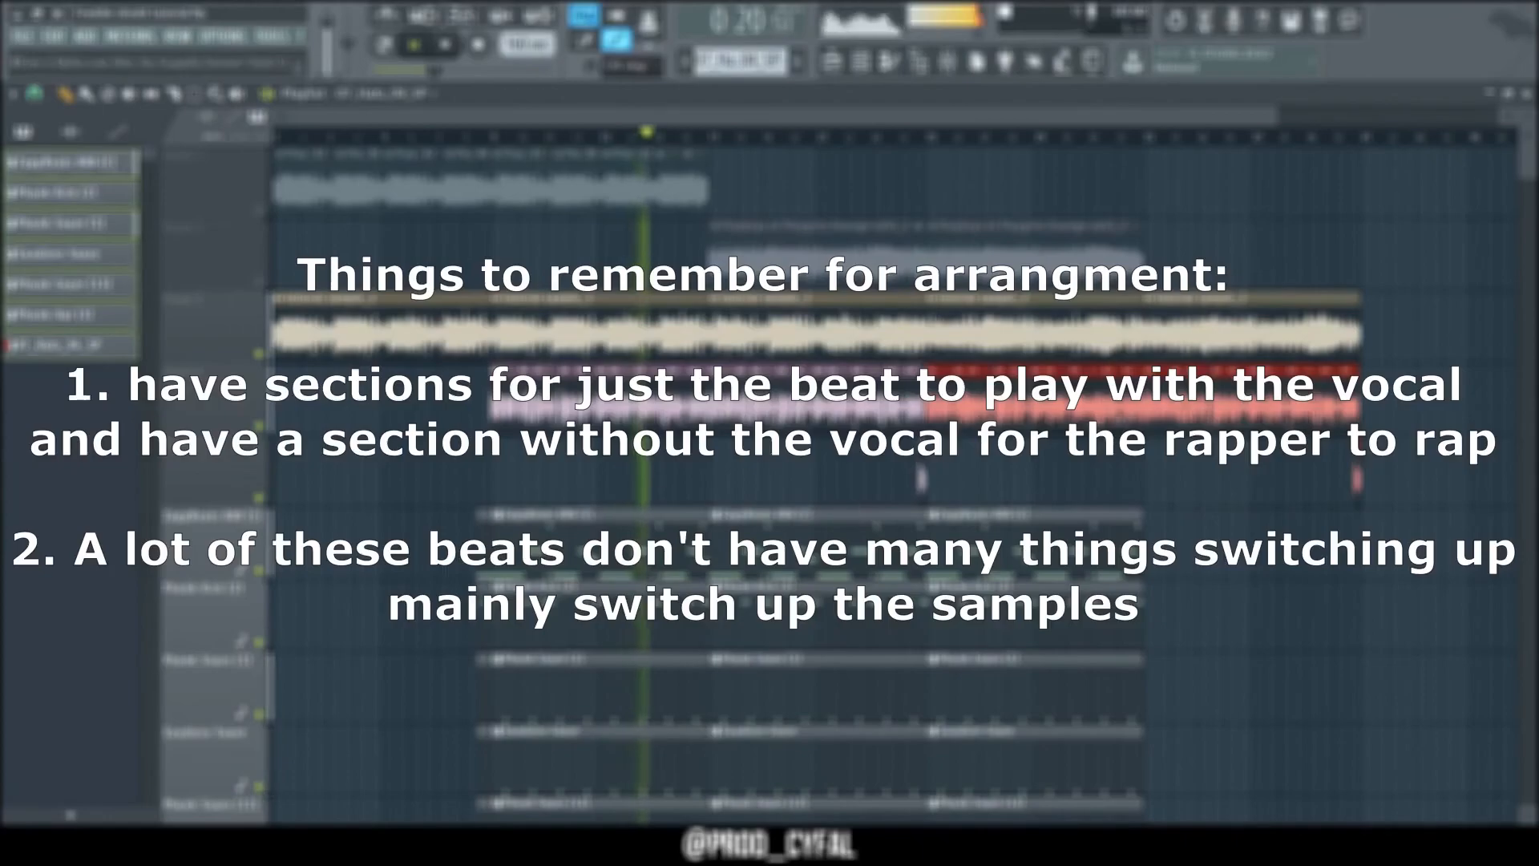
{"action": "key", "text": "Delete"}
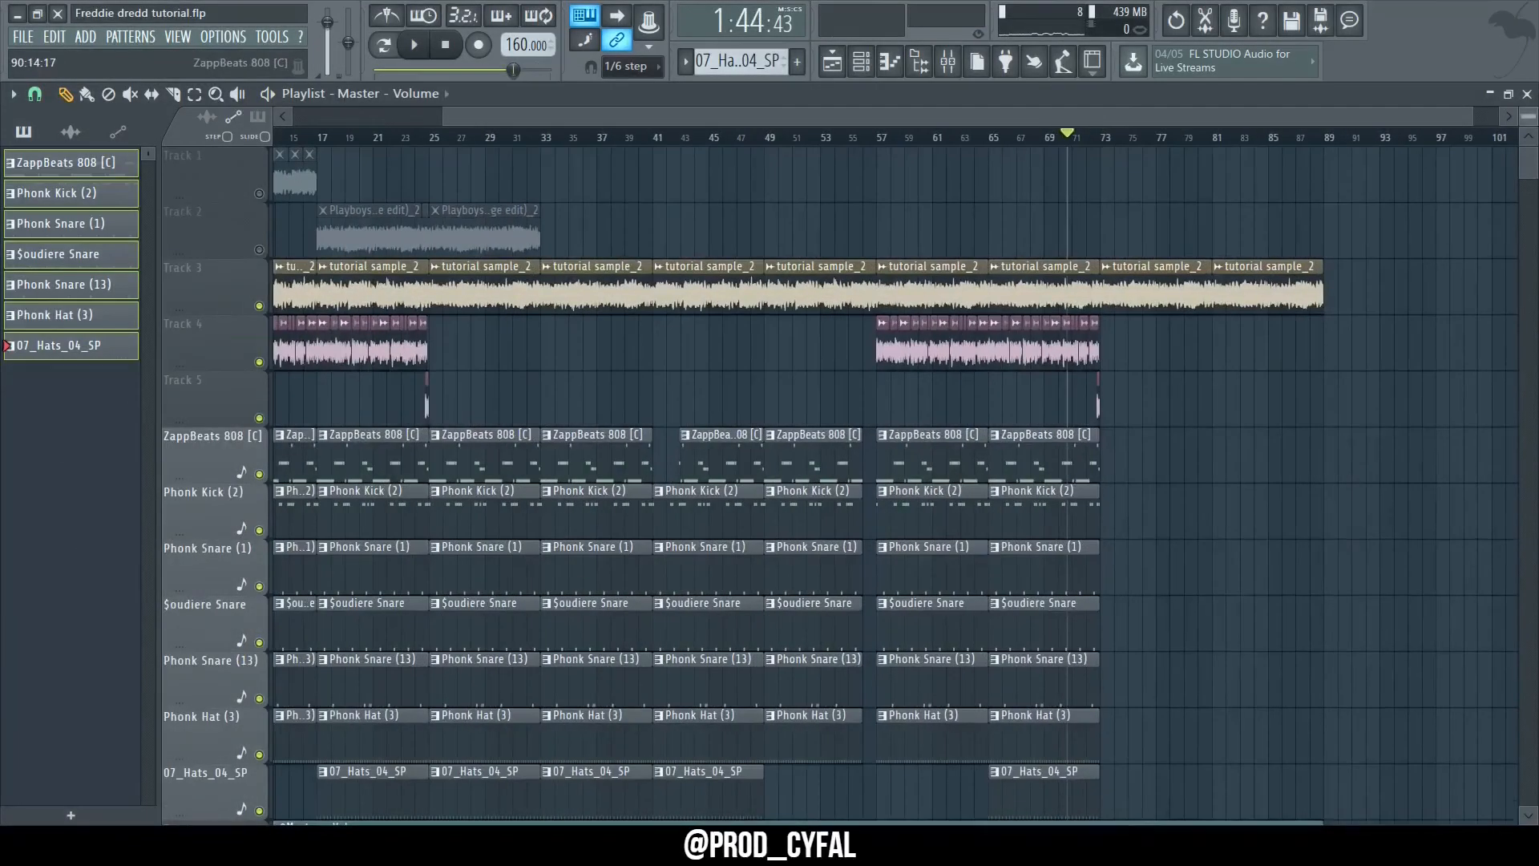
Review the finished arrangement section by section: sample intro, first vocal section, vocal-free verse, second vocal section and outro.
{"action": "scroll", "coordinate": [1355, 445], "scroll_direction": "down", "scroll_amount": 1}
{"action": "scroll", "coordinate": [1355, 446], "scroll_direction": "down", "scroll_amount": 1}
{"action": "left_click", "coordinate": [324, 268], "text": "ctrl"}
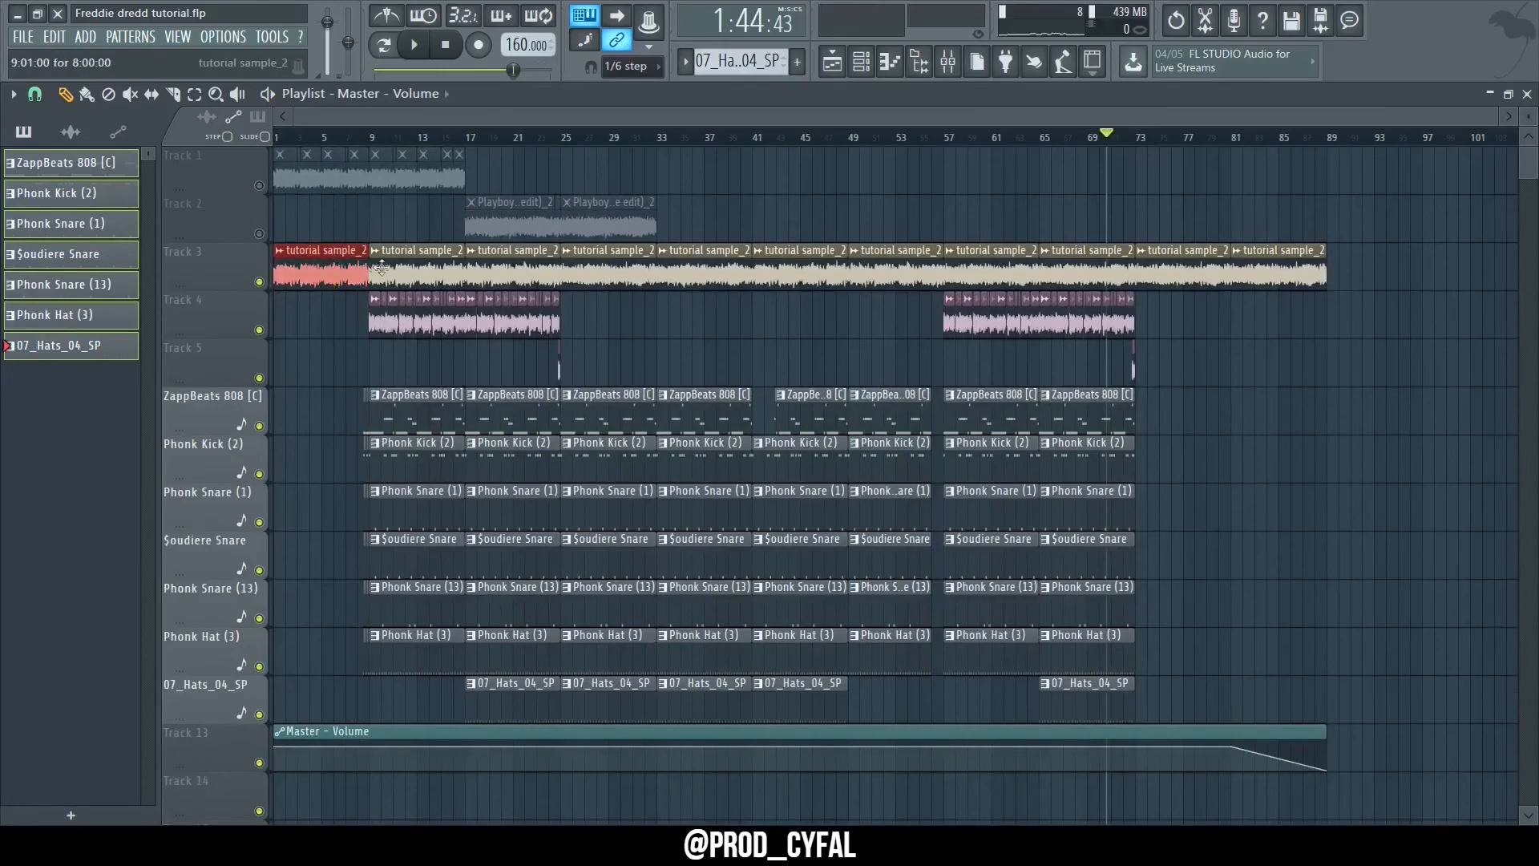
{"action": "left_click_drag", "start_coordinate": [390, 267], "coordinate": [553, 654]}
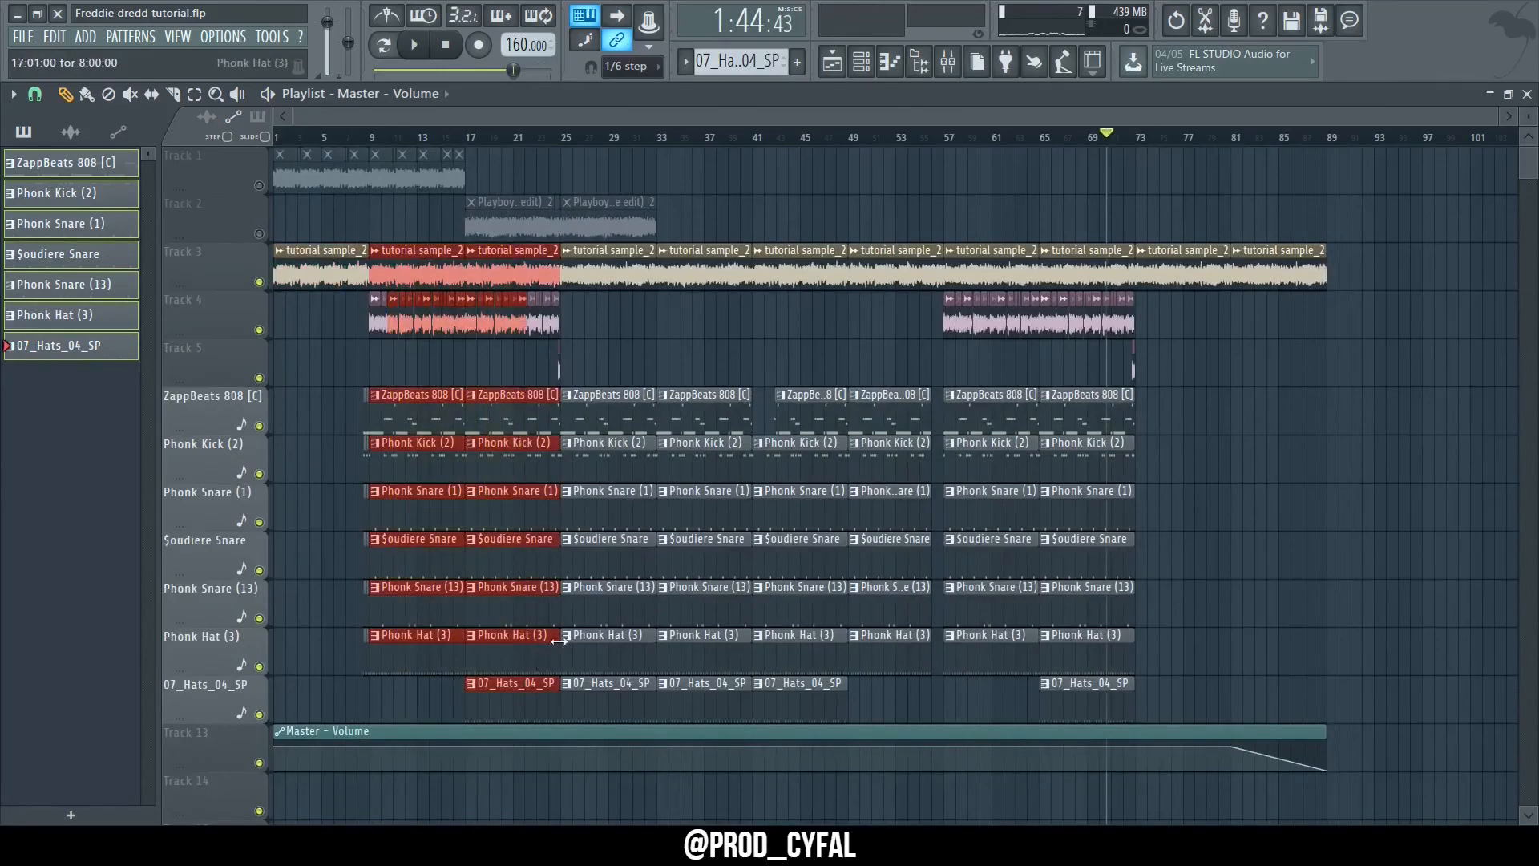
{"action": "left_click_drag", "start_coordinate": [571, 242], "coordinate": [907, 696]}
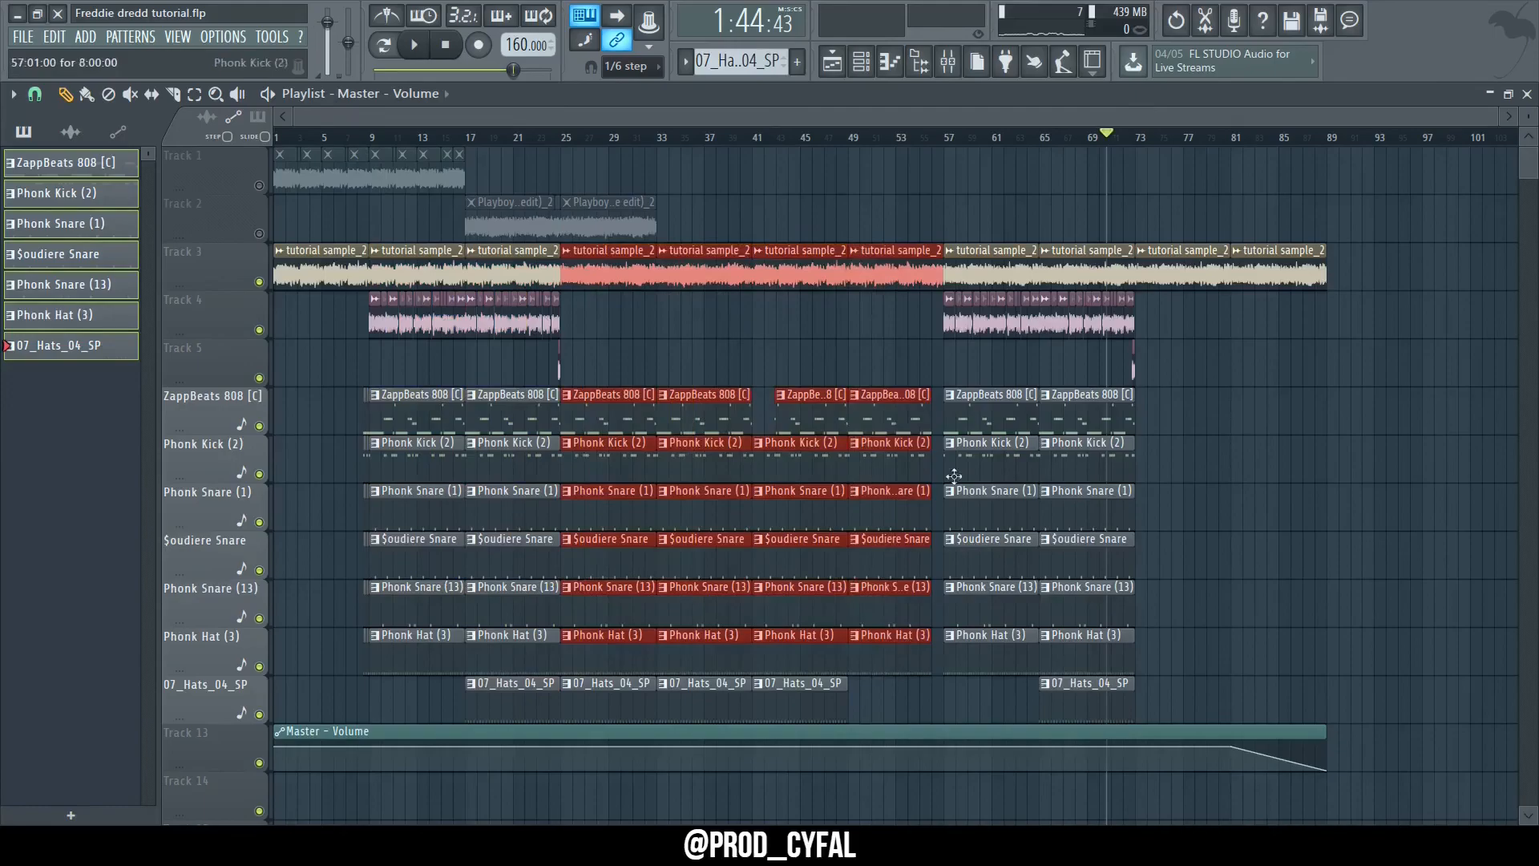
{"action": "left_click_drag", "start_coordinate": [958, 244], "coordinate": [1131, 688]}
{"action": "left_click_drag", "start_coordinate": [1162, 244], "coordinate": [1367, 530]}
{"action": "left_click", "coordinate": [1343, 526]}
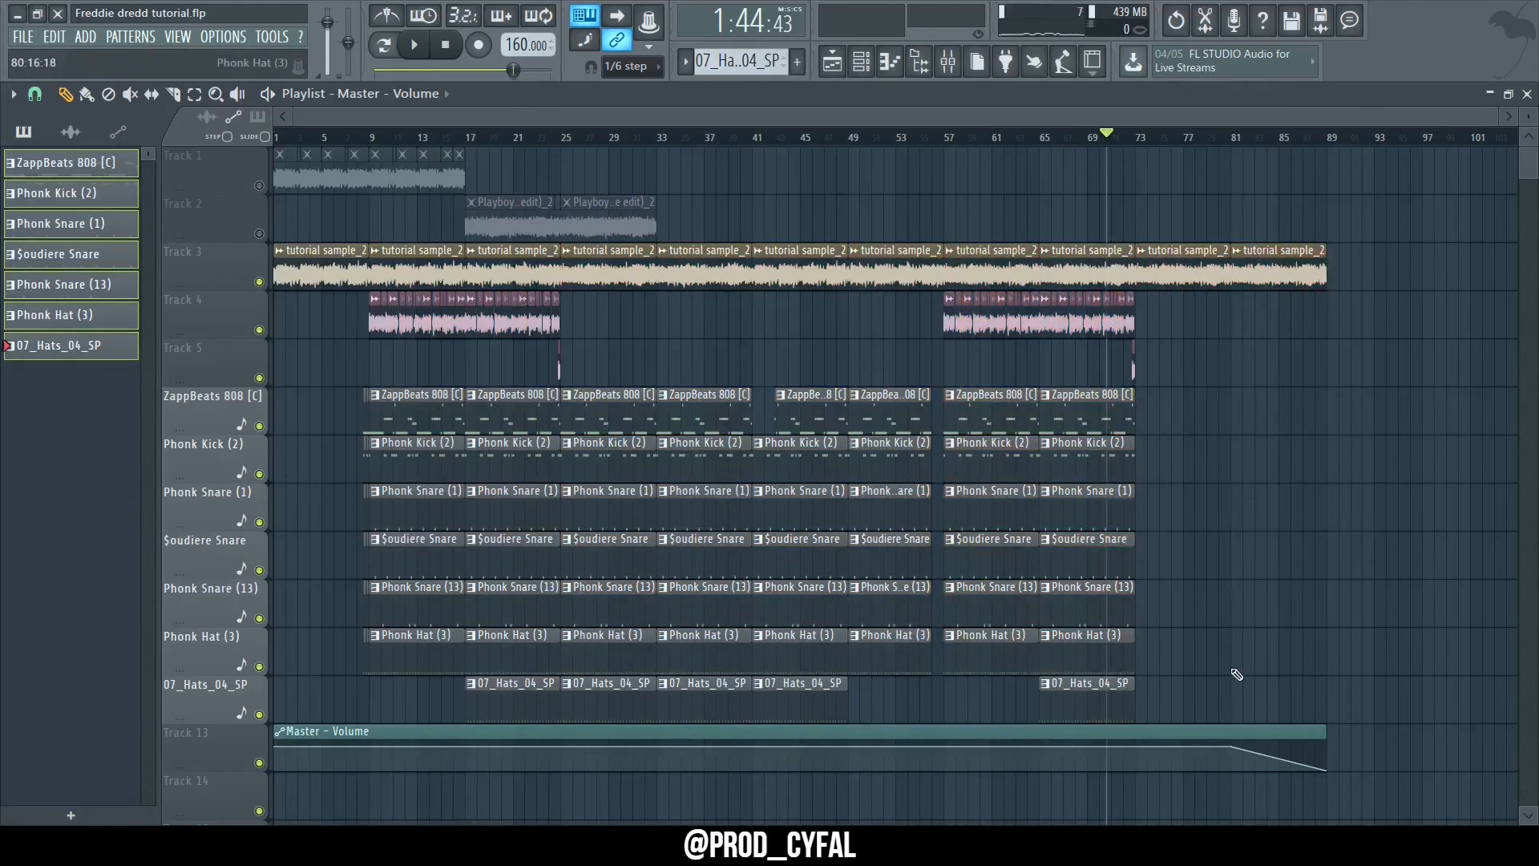